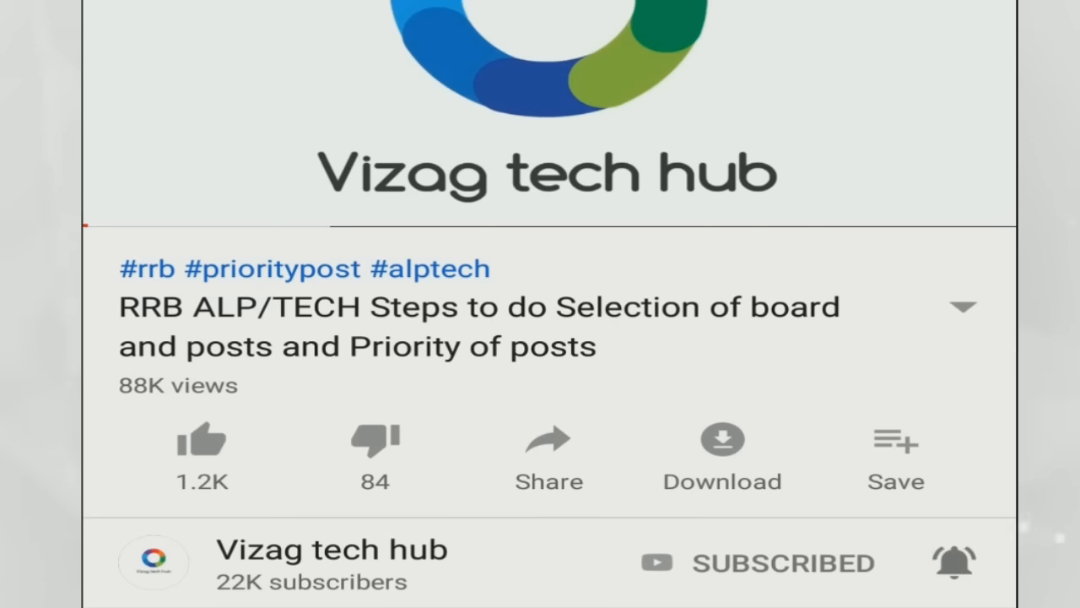
pyautogui.click(201, 438)
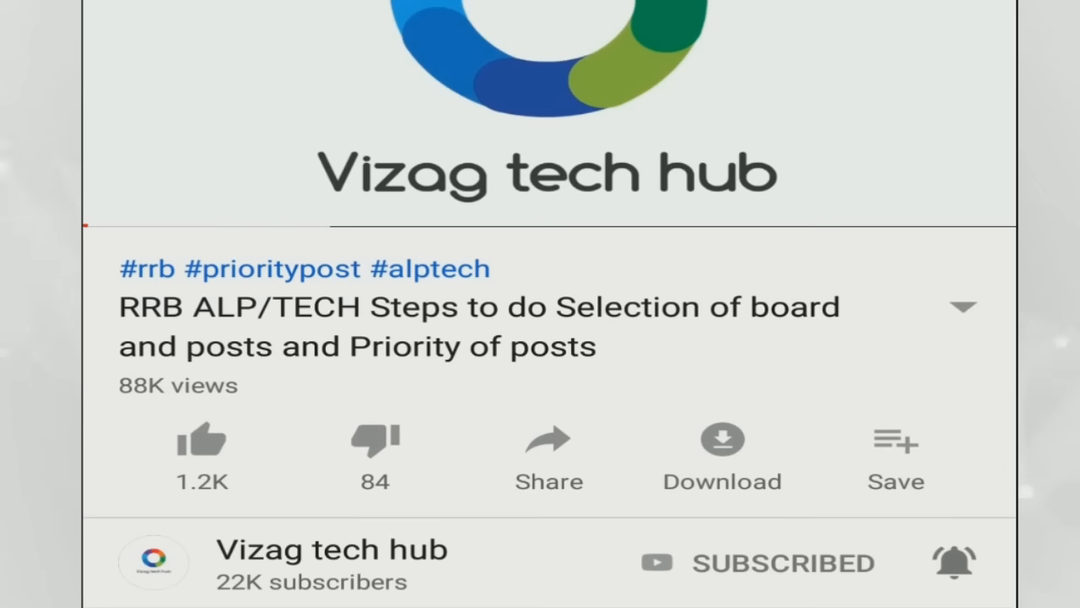
pyautogui.click(549, 448)
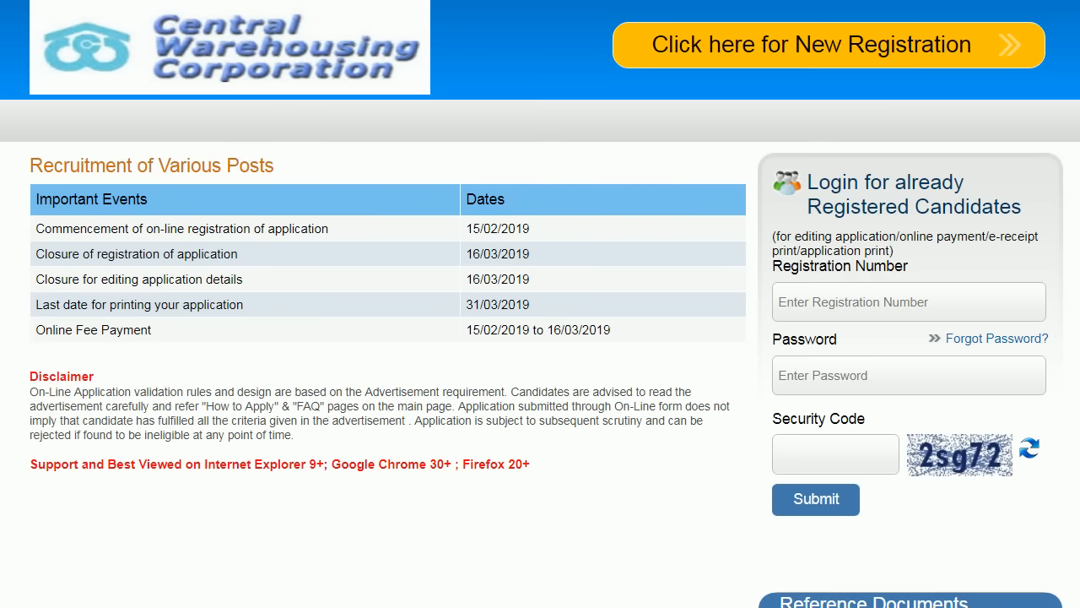
# Review the recruitment dates, the reference documents and the How to Apply guidelines for scanning the photograph and signature.
pyautogui.scroll(-3, 540, 304)
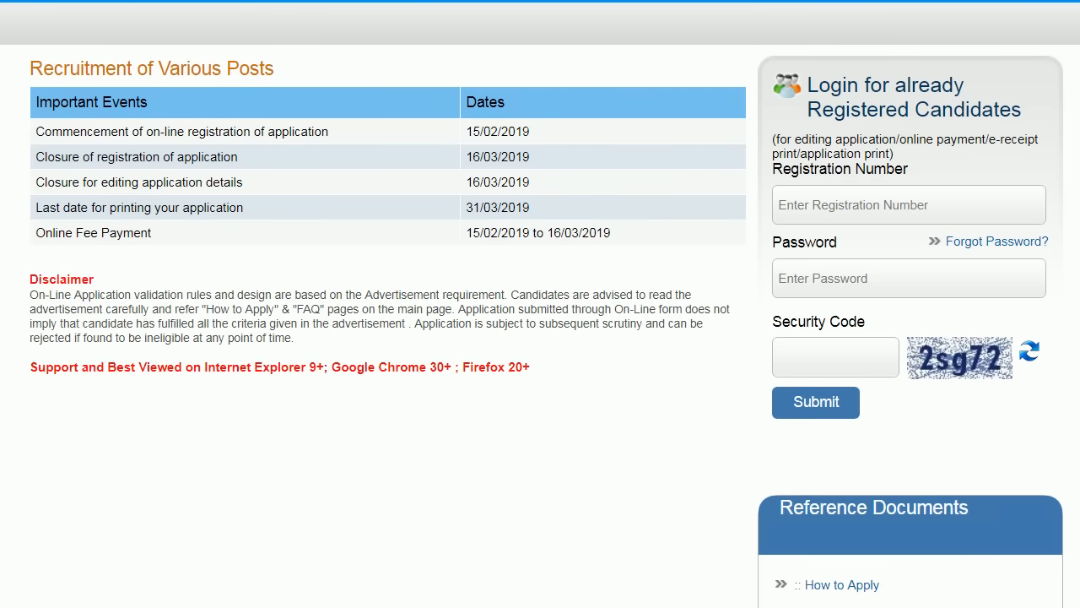
pyautogui.scroll(-1, 541, 304)
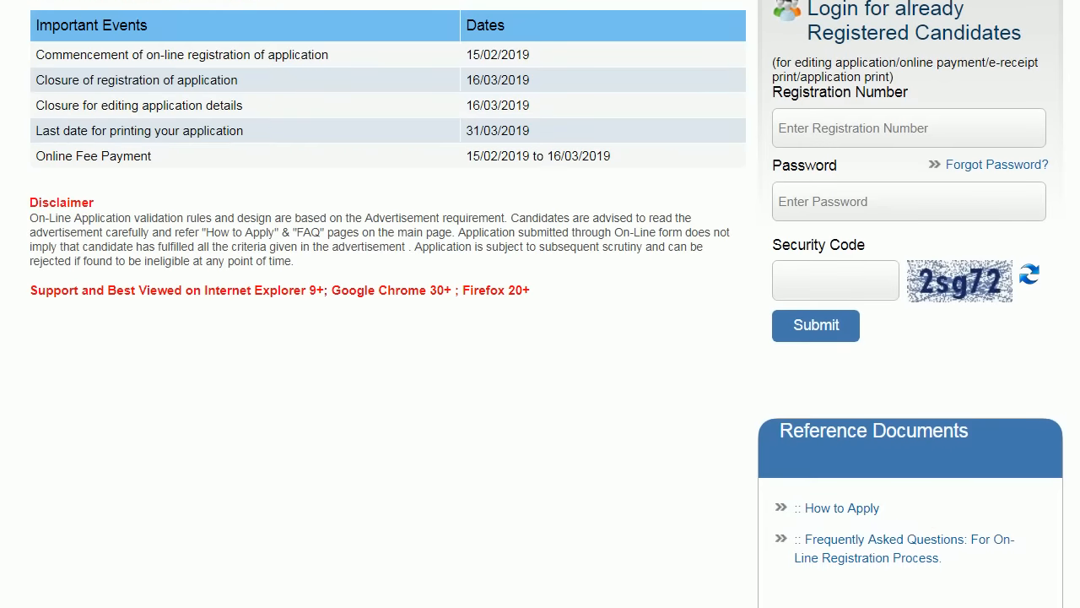
pyautogui.scroll(1, 540, 304)
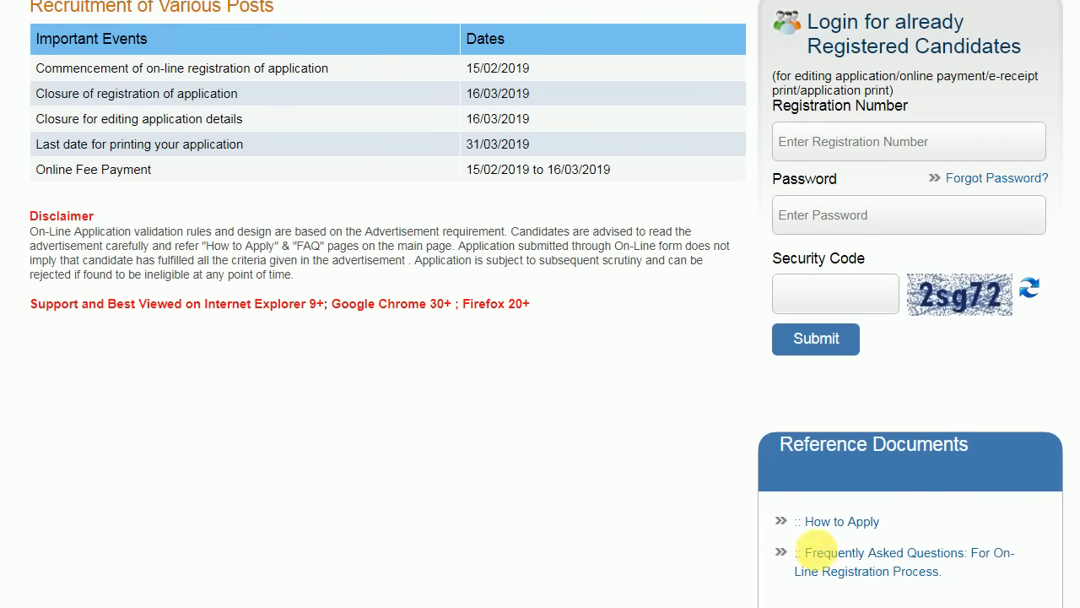
pyautogui.scroll(3, 955, 283)
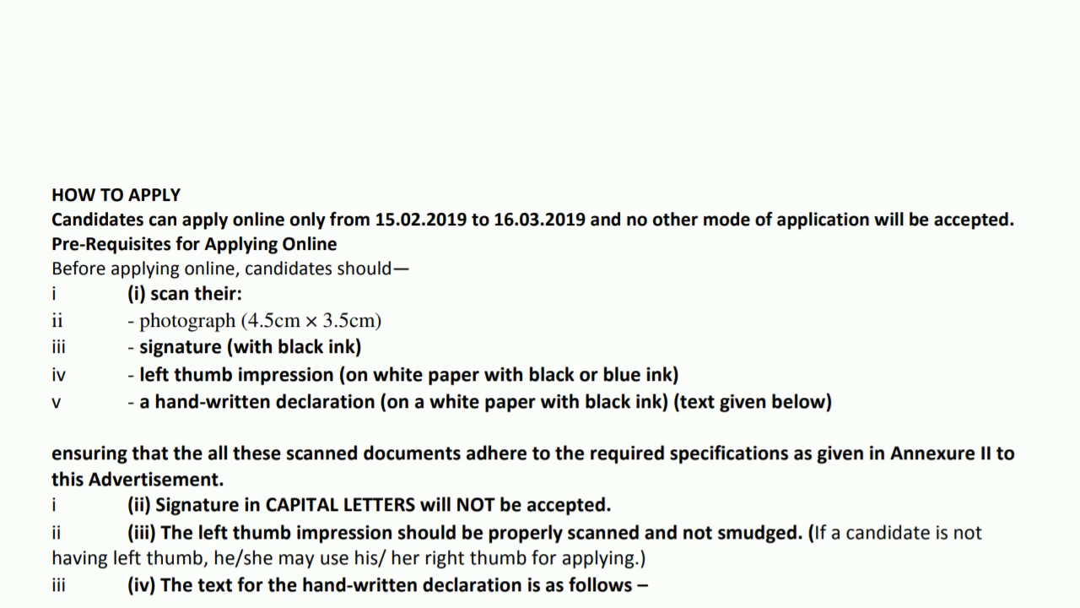
pyautogui.scroll(-4, 284, 541)
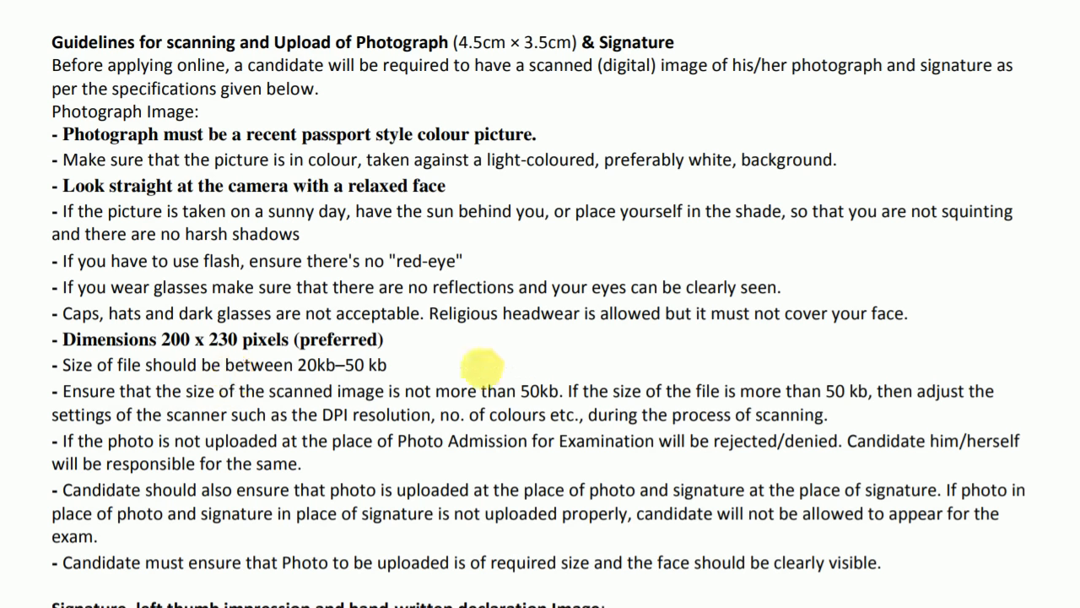
pyautogui.scroll(-4, 478, 390)
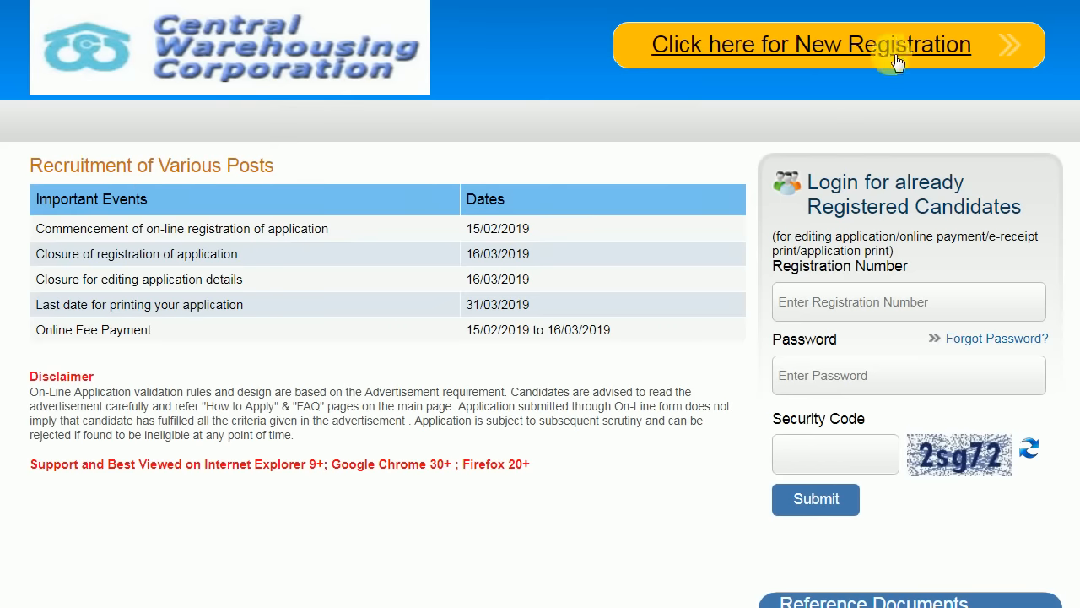
# Start a new registration, read through the important points to be noted and continue to the application form.
pyautogui.click(824, 66)
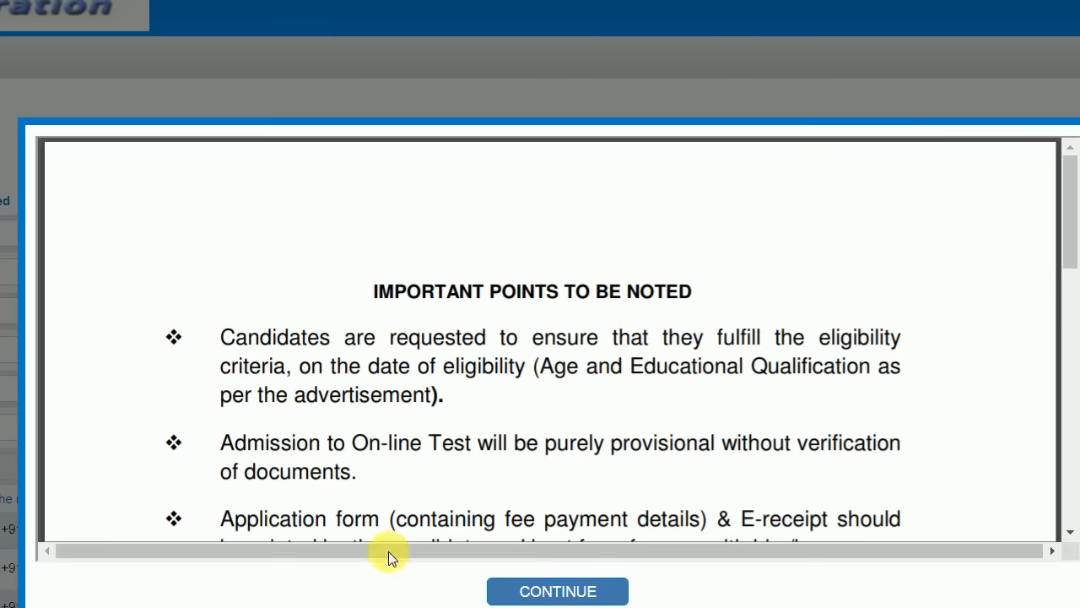
pyautogui.moveTo(1070, 253); pyautogui.dragTo(1070, 300)
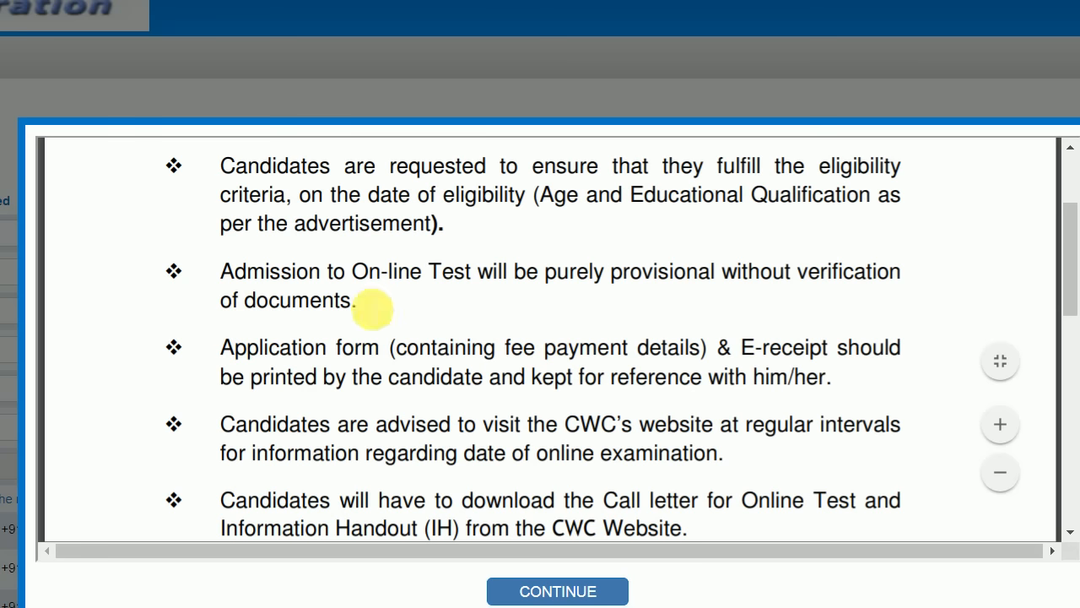
pyautogui.click(1071, 268)
pyautogui.scroll(-5, 1072, 281)
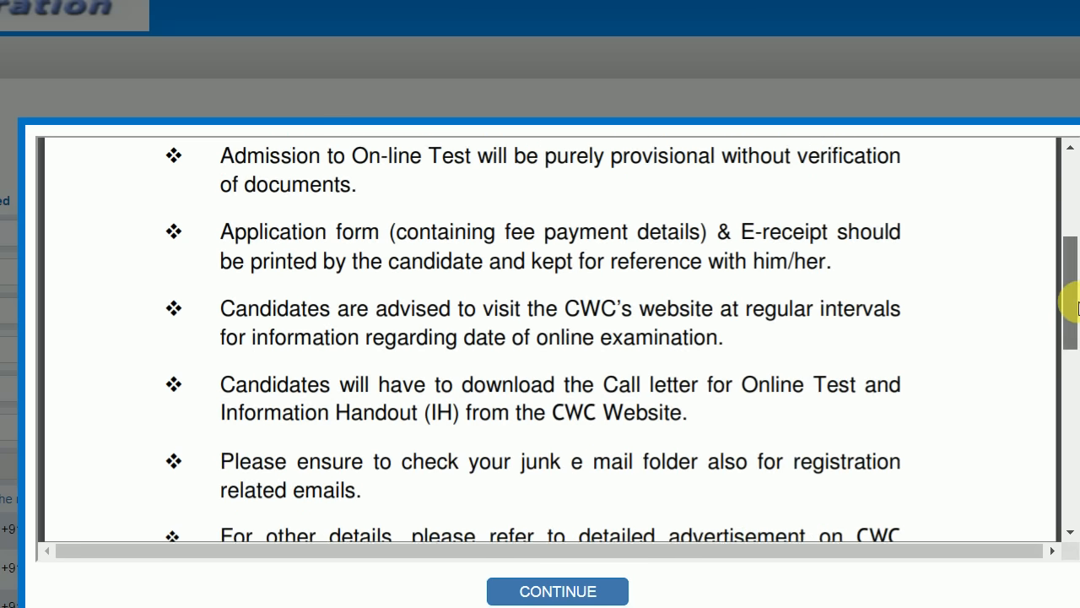
pyautogui.scroll(-5, 1072, 380)
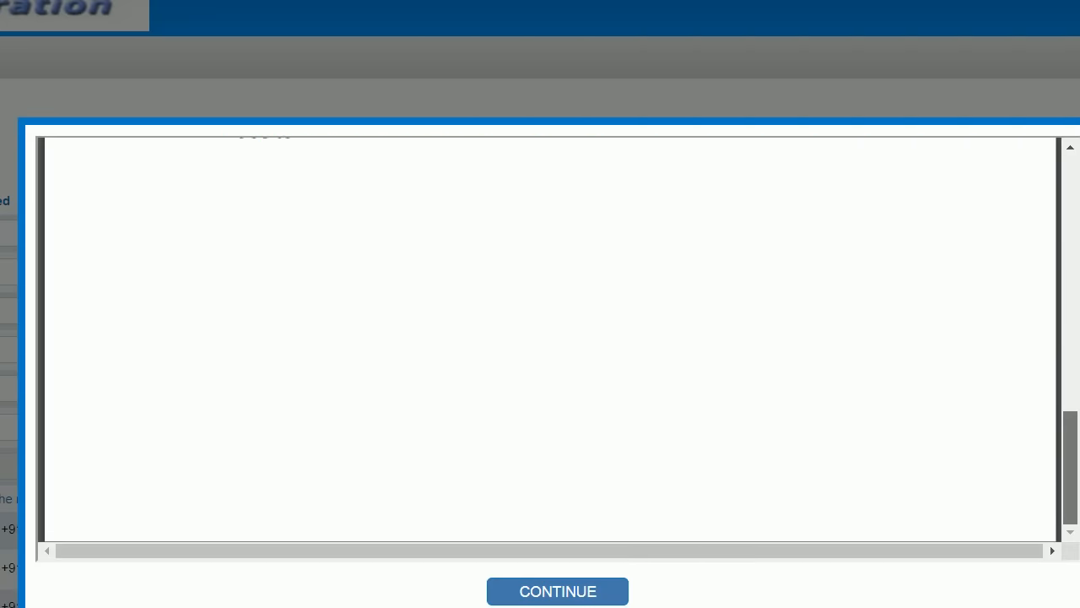
pyautogui.click(534, 593)
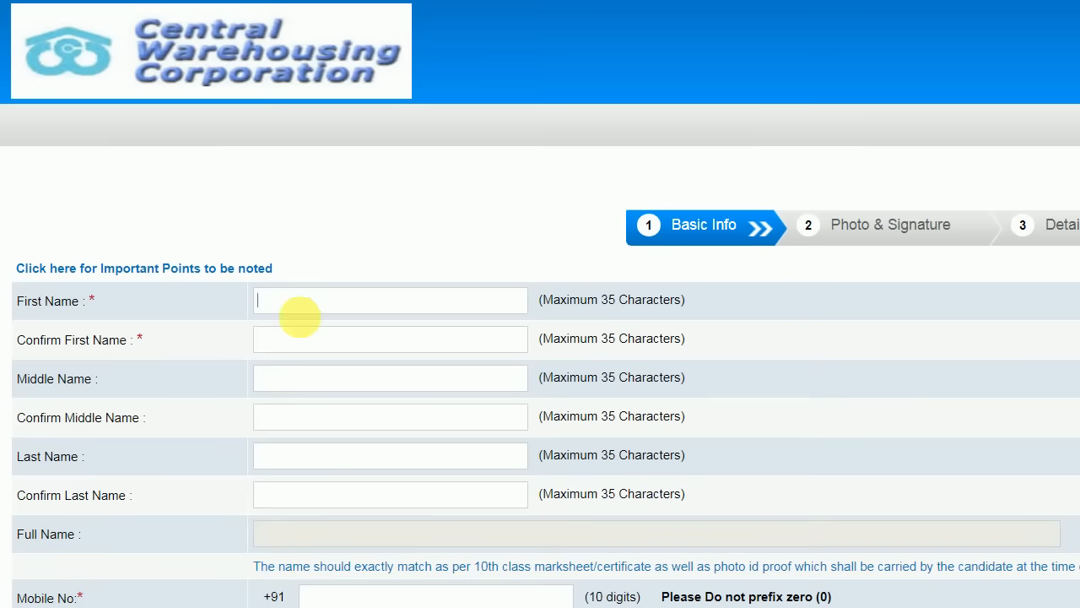
# Look over the name and confirmation fields of the Basic Info form.
pyautogui.click(300, 338)
pyautogui.click(292, 381)
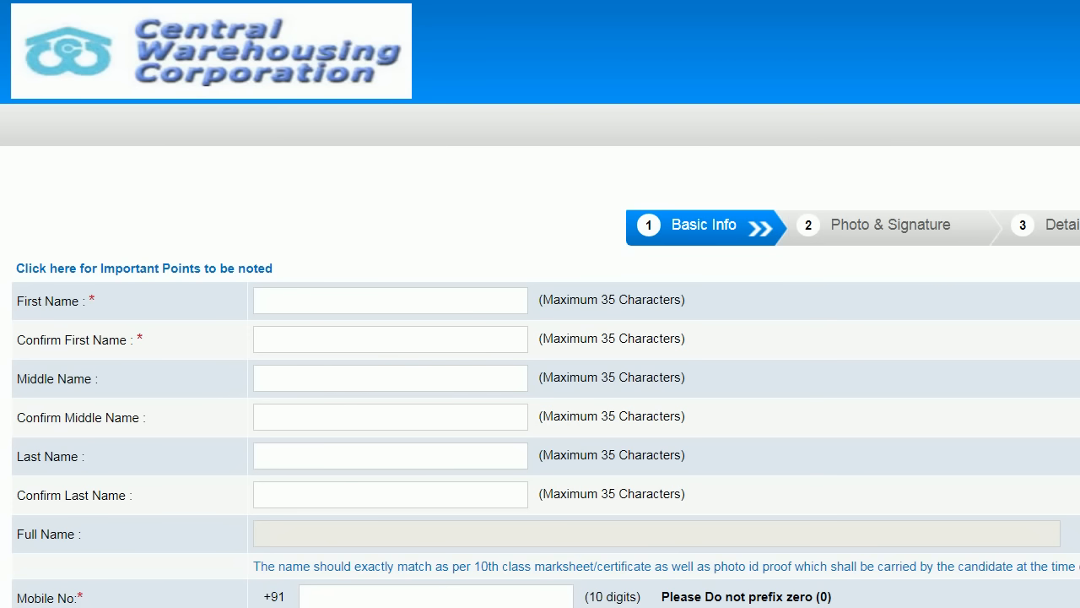
pyautogui.scroll(-4, 241, 284)
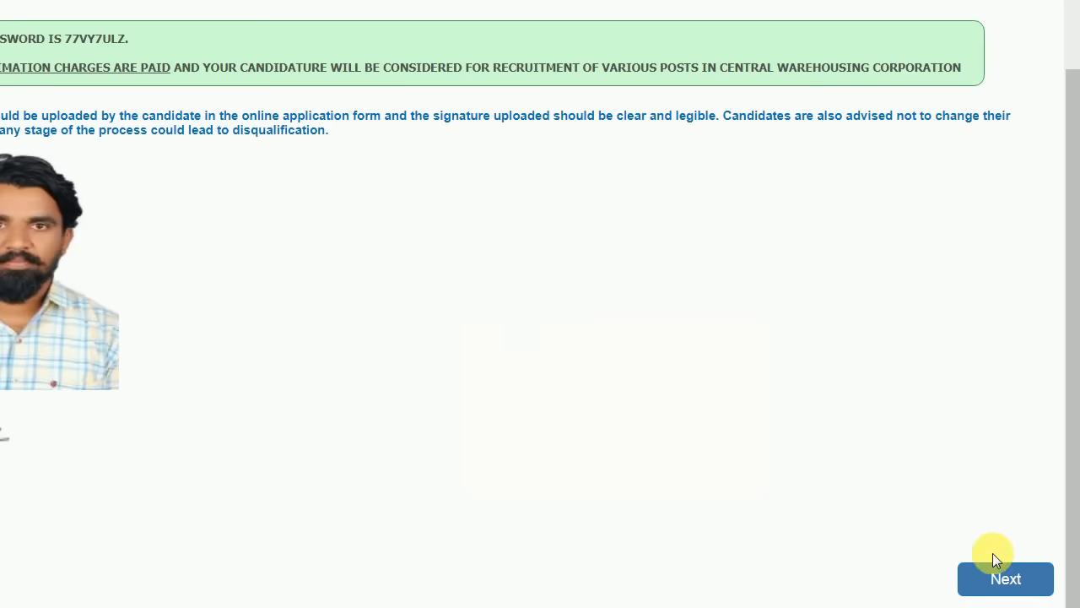
# Continue from the Photo & Signature stage to Details and choose Assistant Engineer (Electrical) as the post applied for.
pyautogui.click(1001, 579)
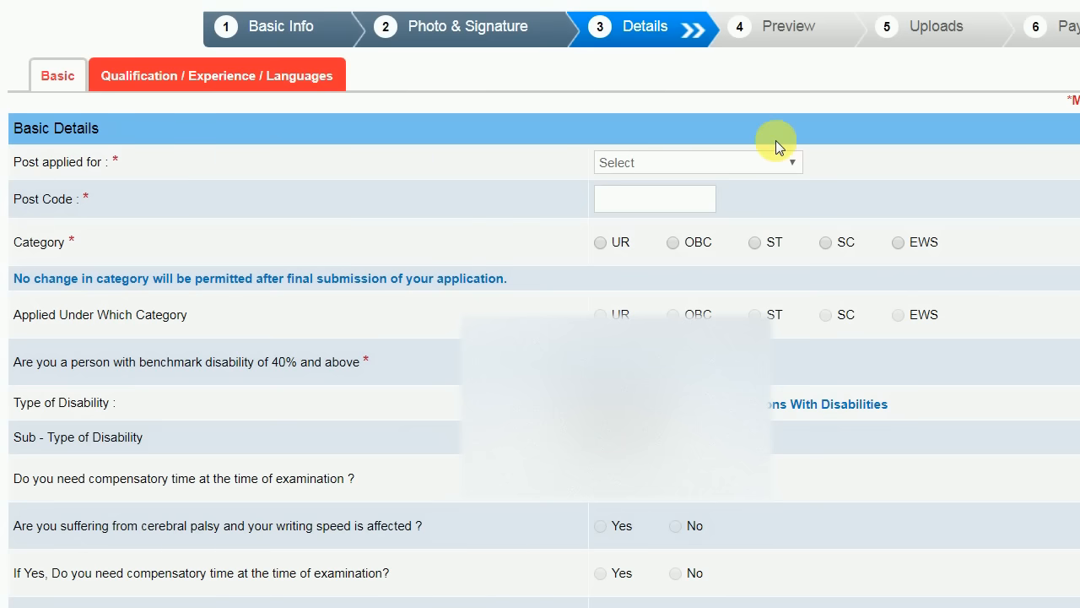
pyautogui.click(785, 162)
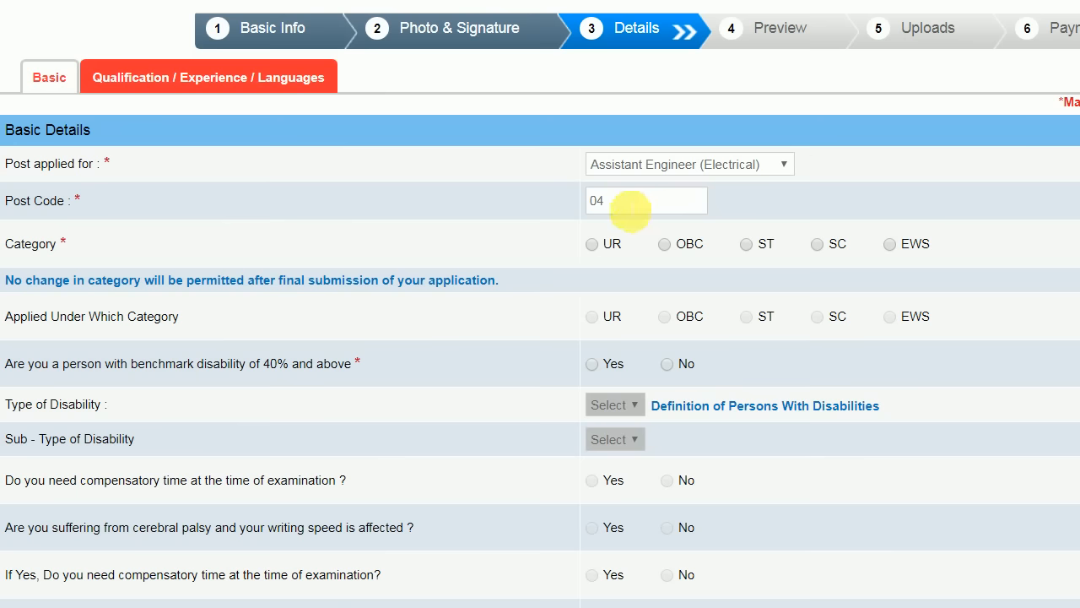
# Set both the category and the category applied under to OBC, and answer No to the benchmark disability question.
pyautogui.click(663, 246)
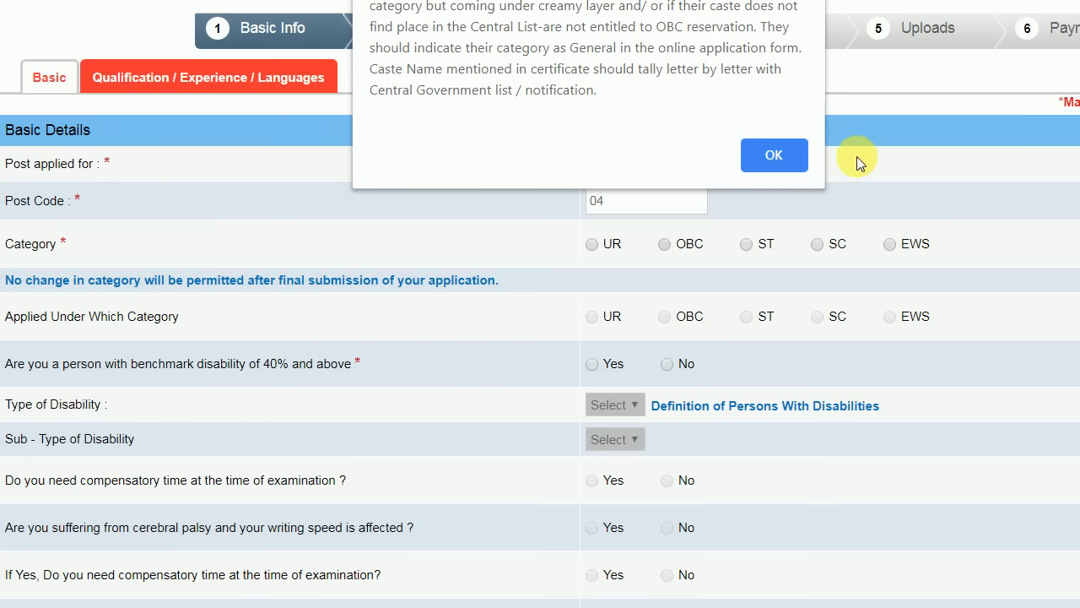
pyautogui.click(780, 163)
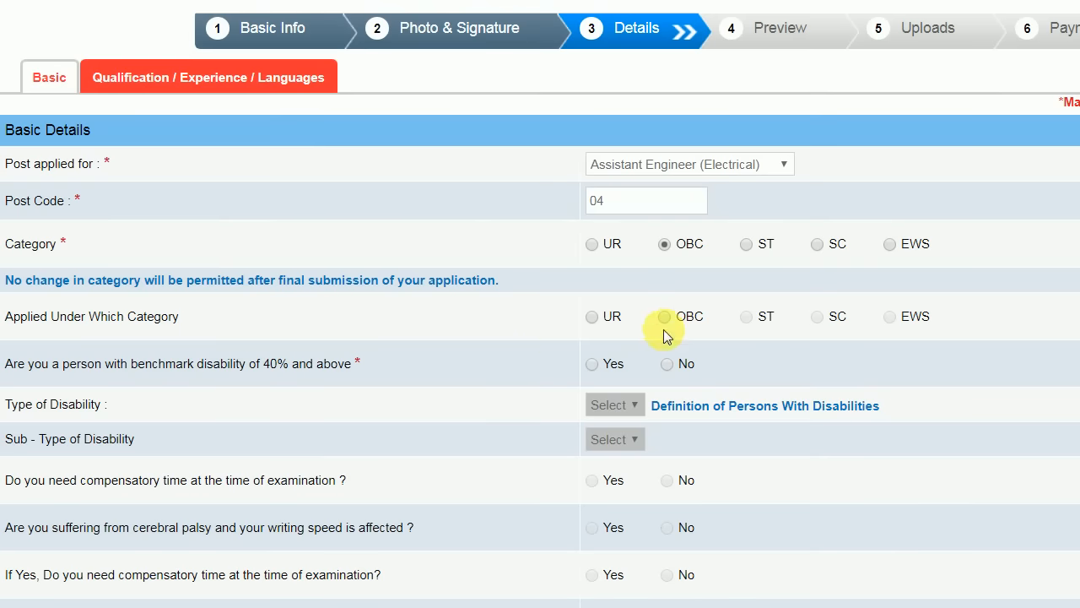
pyautogui.click(664, 317)
pyautogui.scroll(-1, 727, 351)
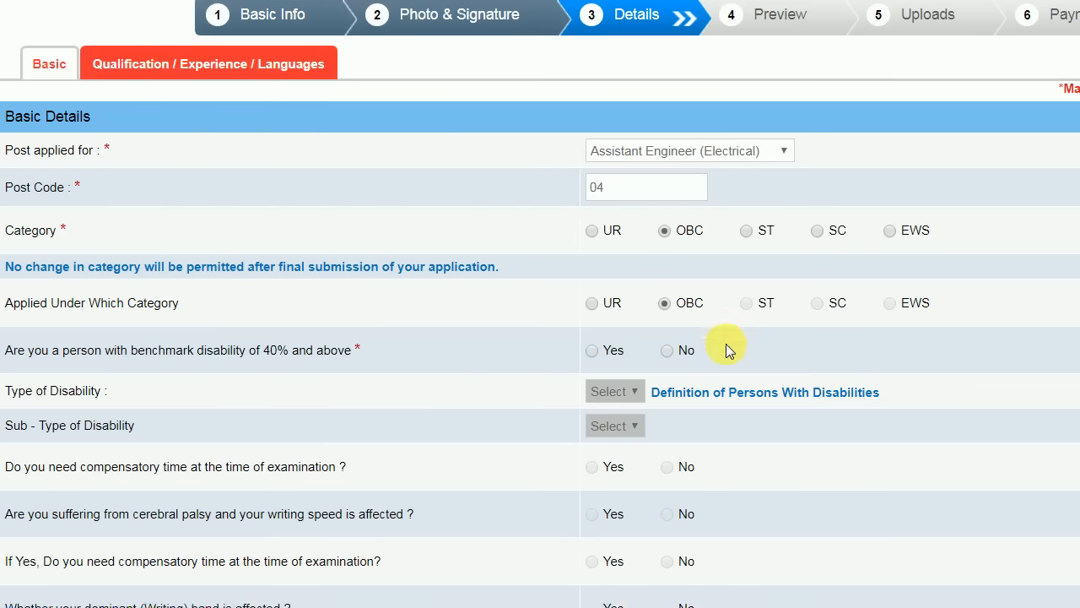
pyautogui.scroll(-1, 728, 350)
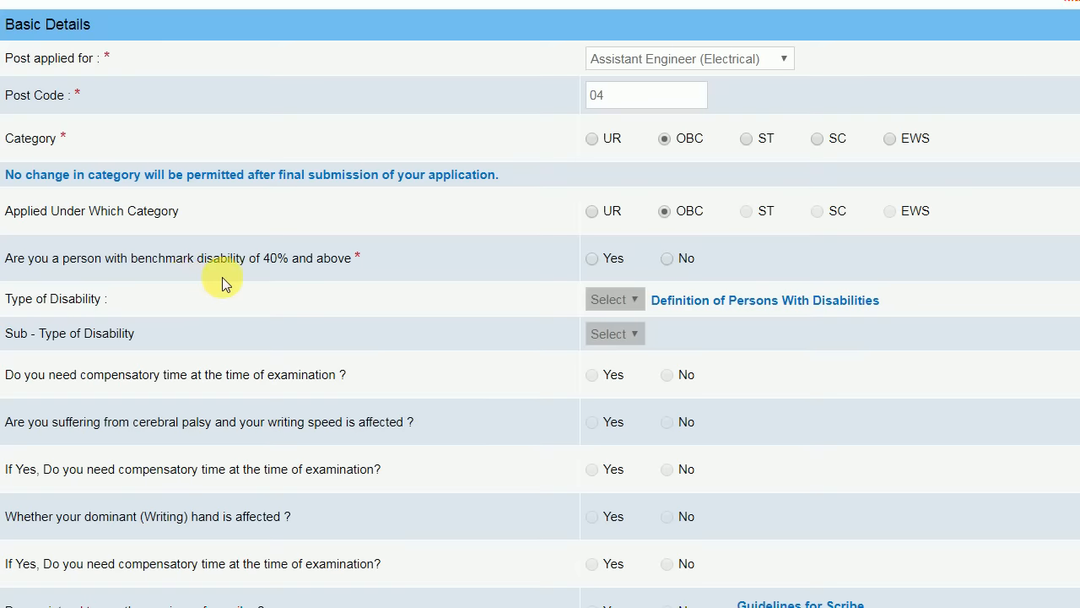
pyautogui.click(669, 259)
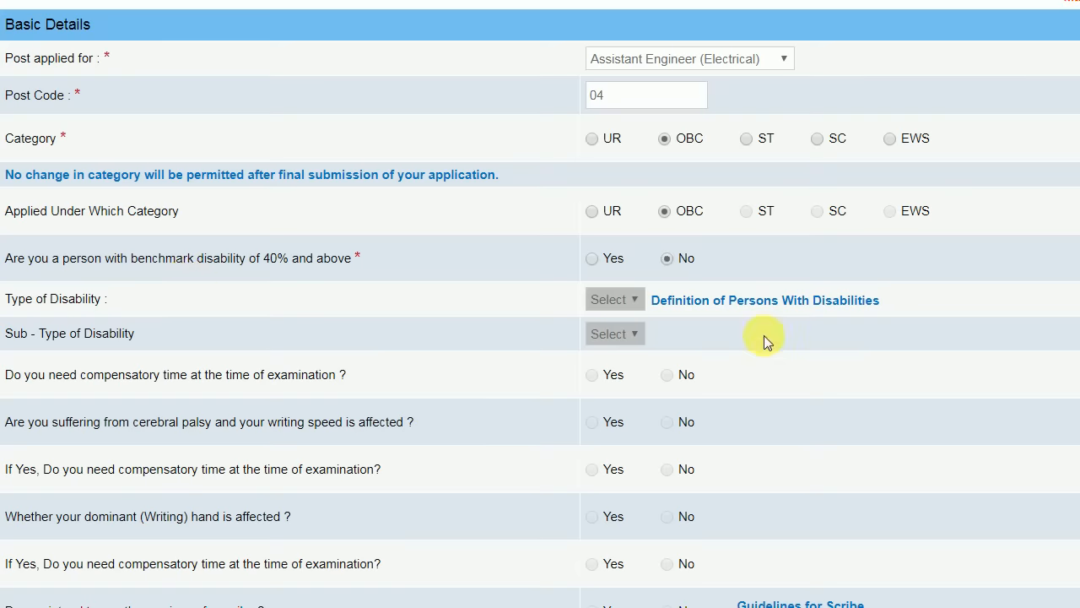
# Set the religion to Hindu and answer No to belonging to a religious minority community.
pyautogui.scroll(-1, 780, 355)
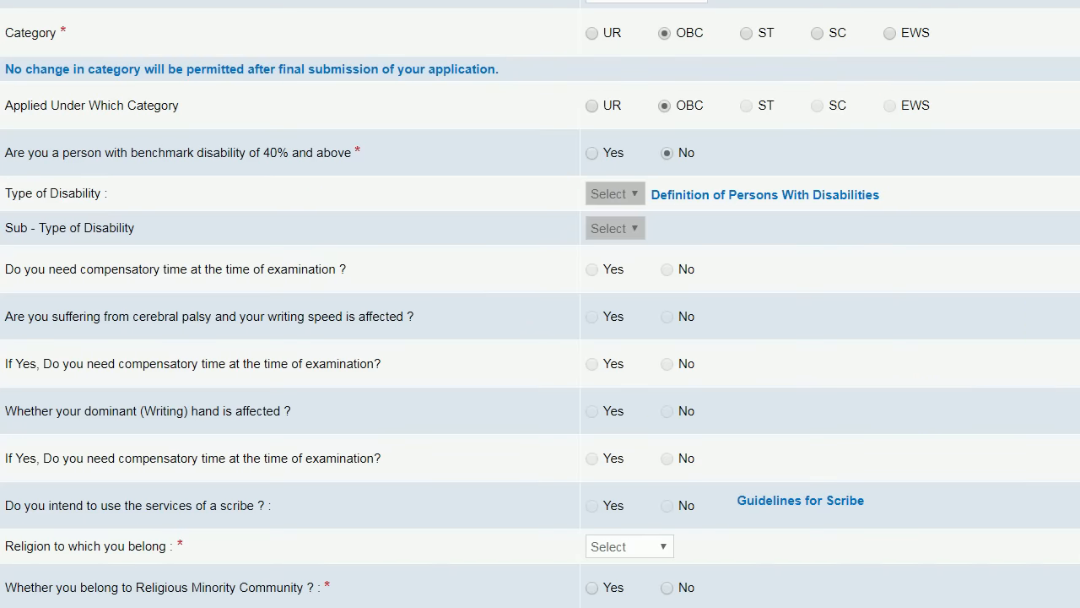
pyautogui.scroll(-2, 540, 304)
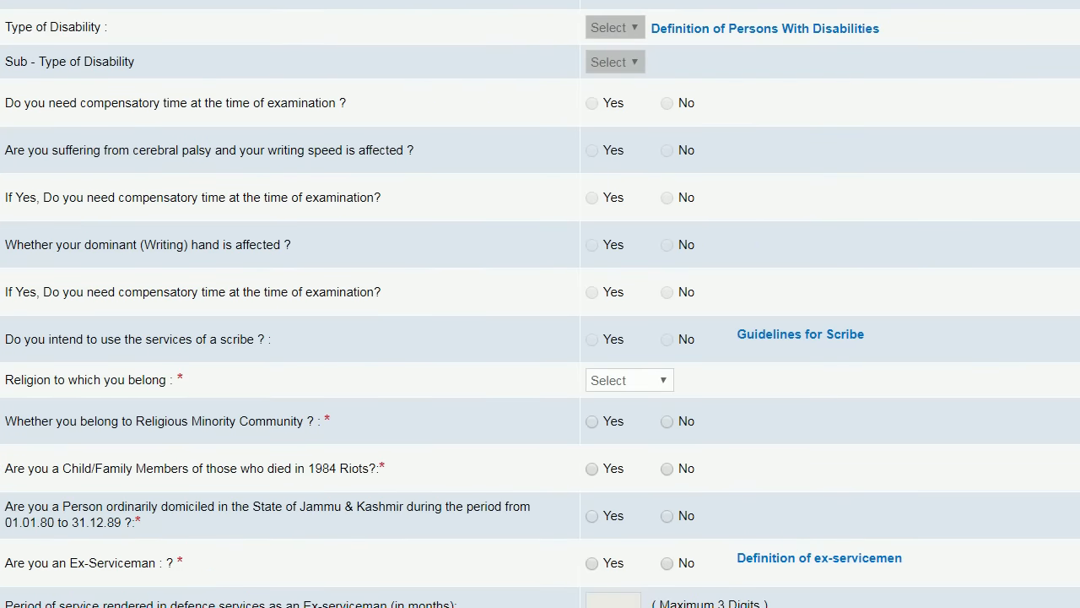
pyautogui.scroll(-1, 540, 304)
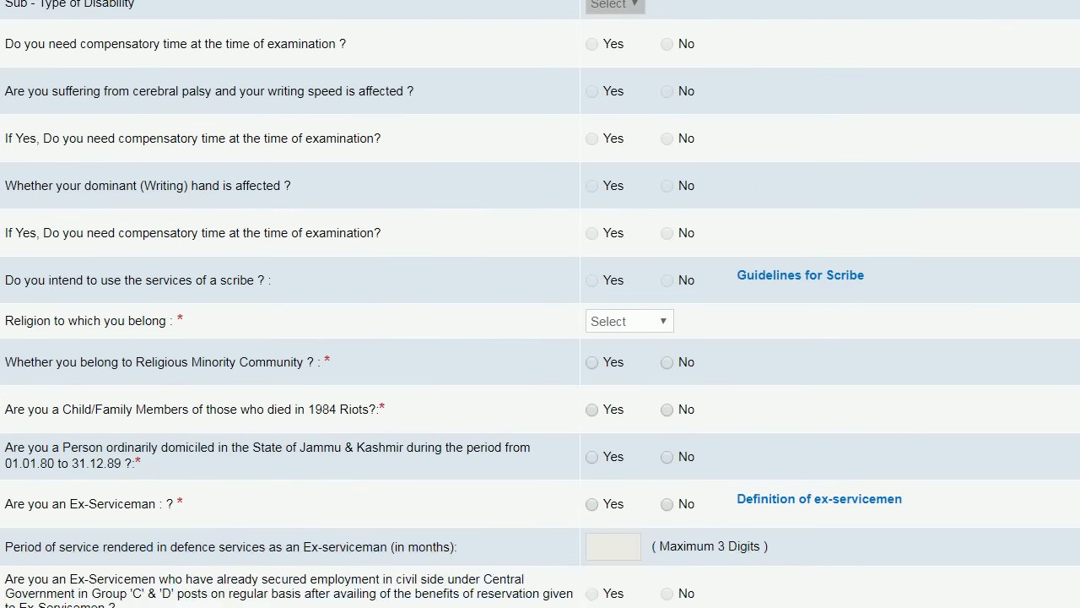
pyautogui.click(665, 321)
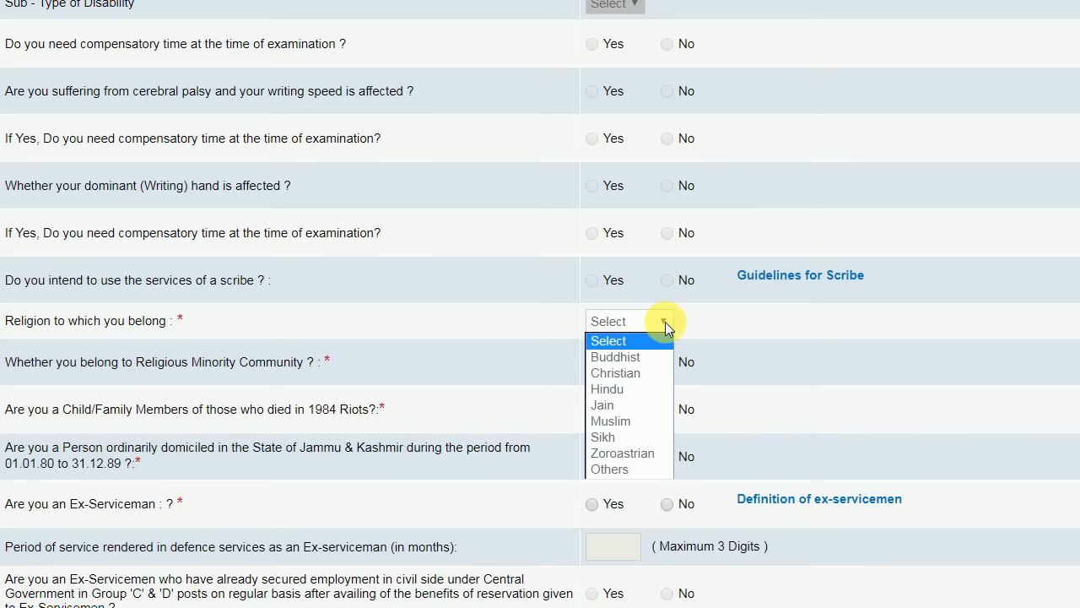
pyautogui.click(637, 393)
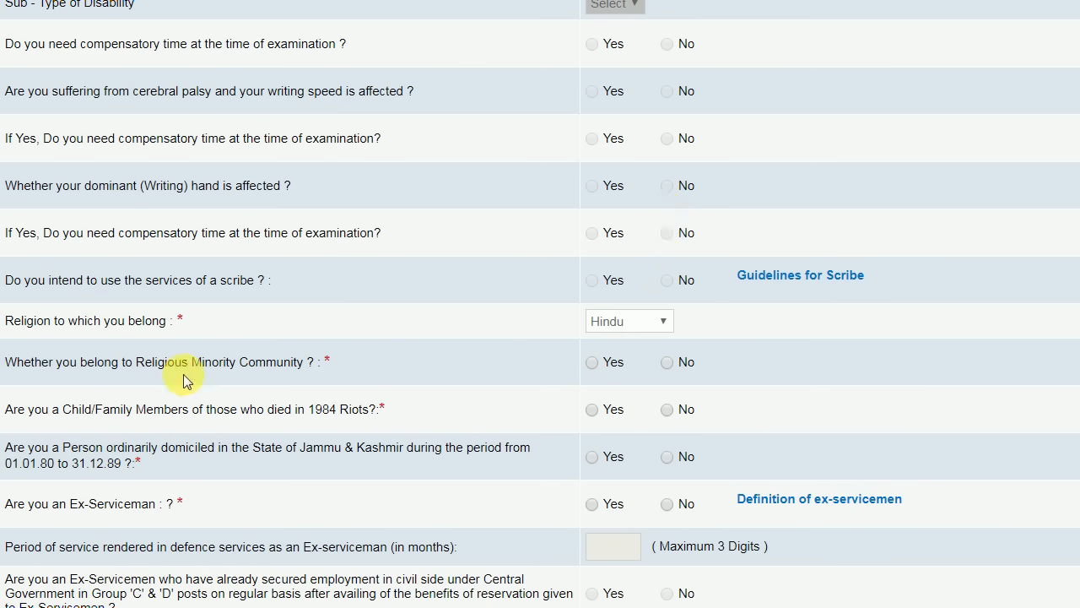
pyautogui.click(666, 364)
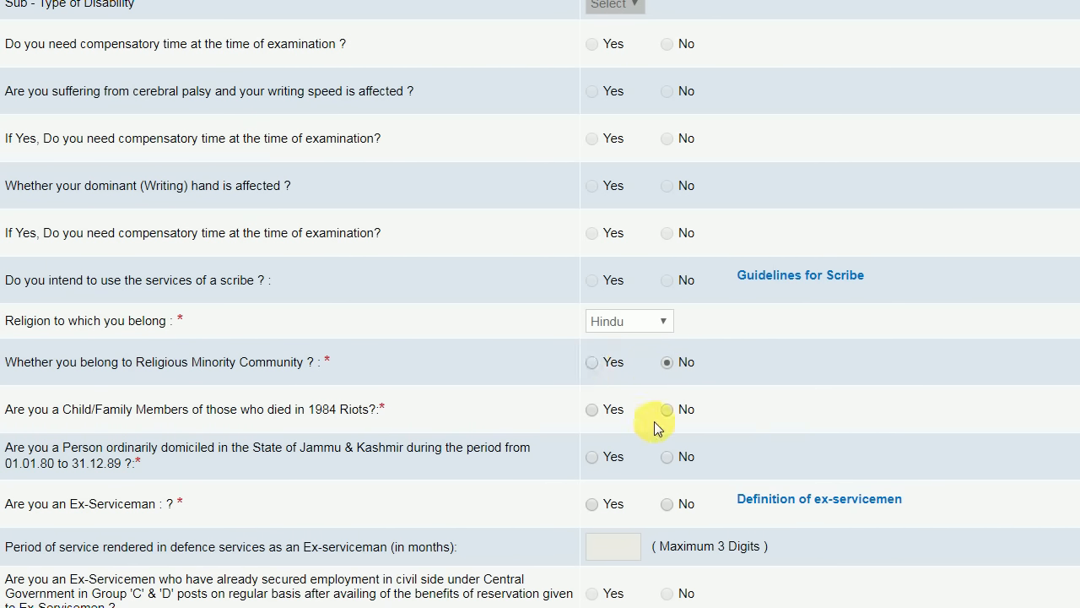
# Answer No to the 1984 riots, Jammu & Kashmir domicile, Ex-Serviceman and Departmental Candidate questions.
pyautogui.scroll(-3, 541, 304)
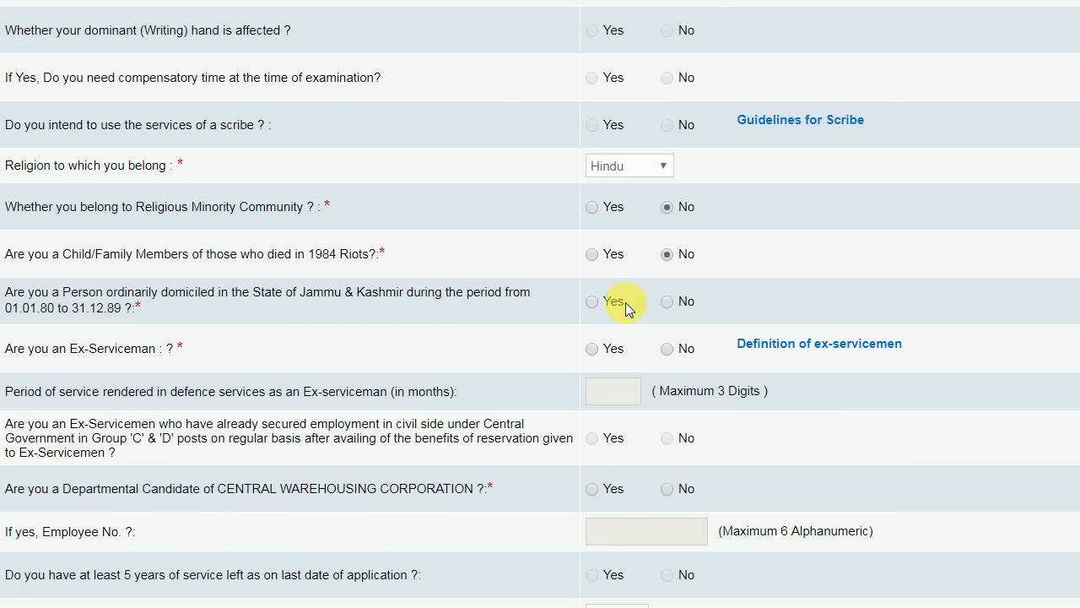
pyautogui.click(667, 301)
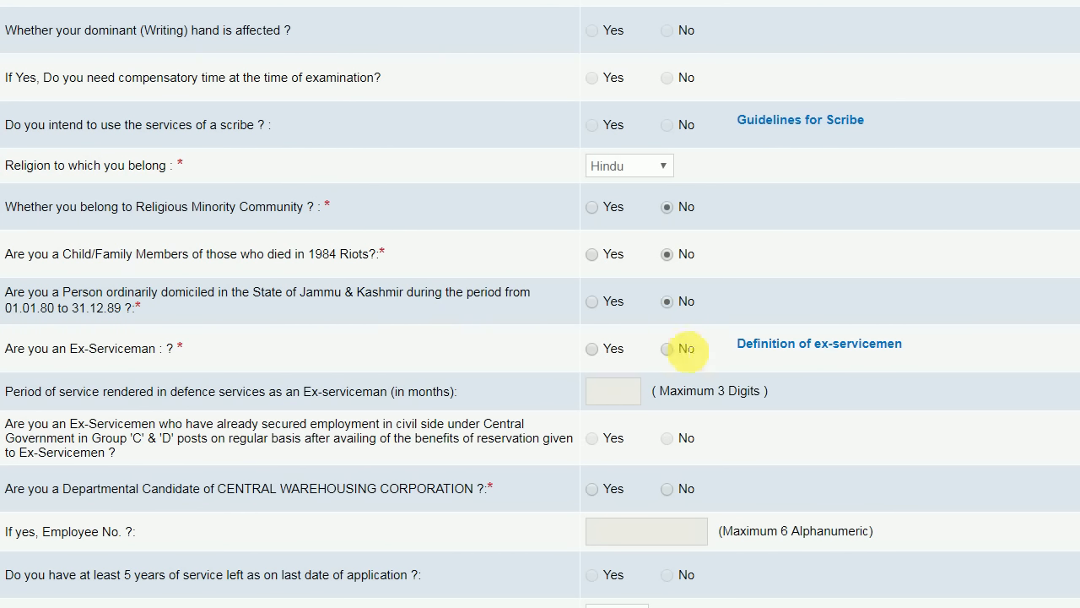
pyautogui.click(667, 349)
pyautogui.scroll(-1, 684, 371)
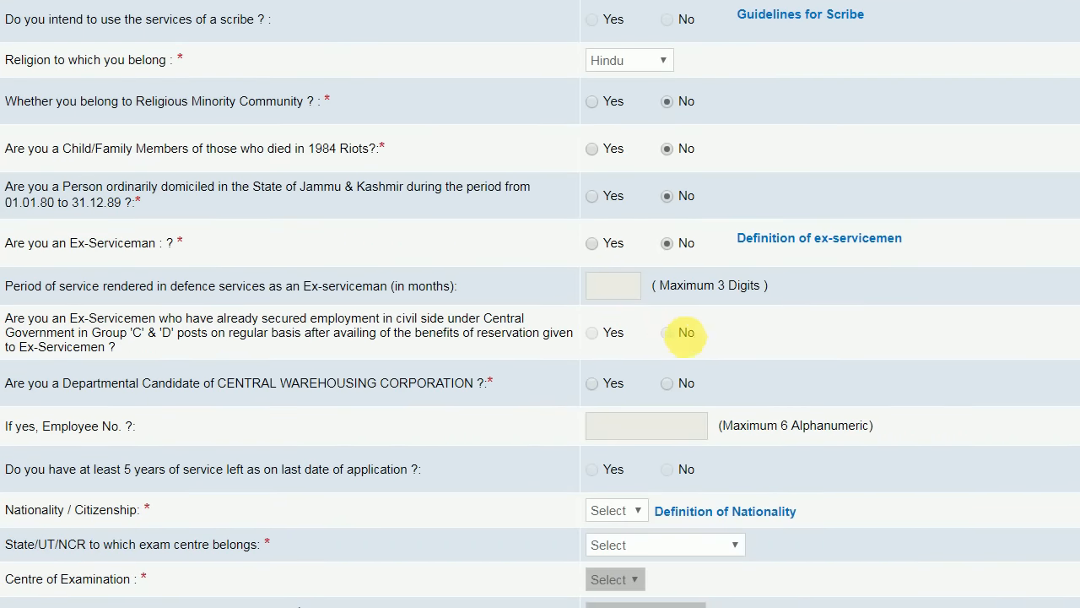
pyautogui.click(667, 383)
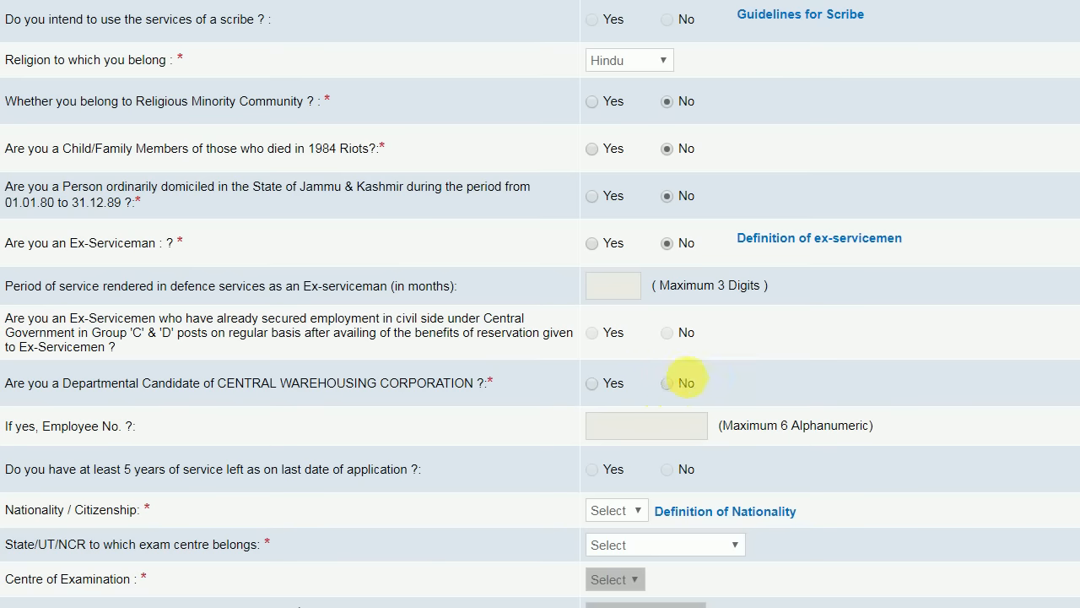
# Set the nationality / citizenship to Indian.
pyautogui.scroll(-2, 760, 357)
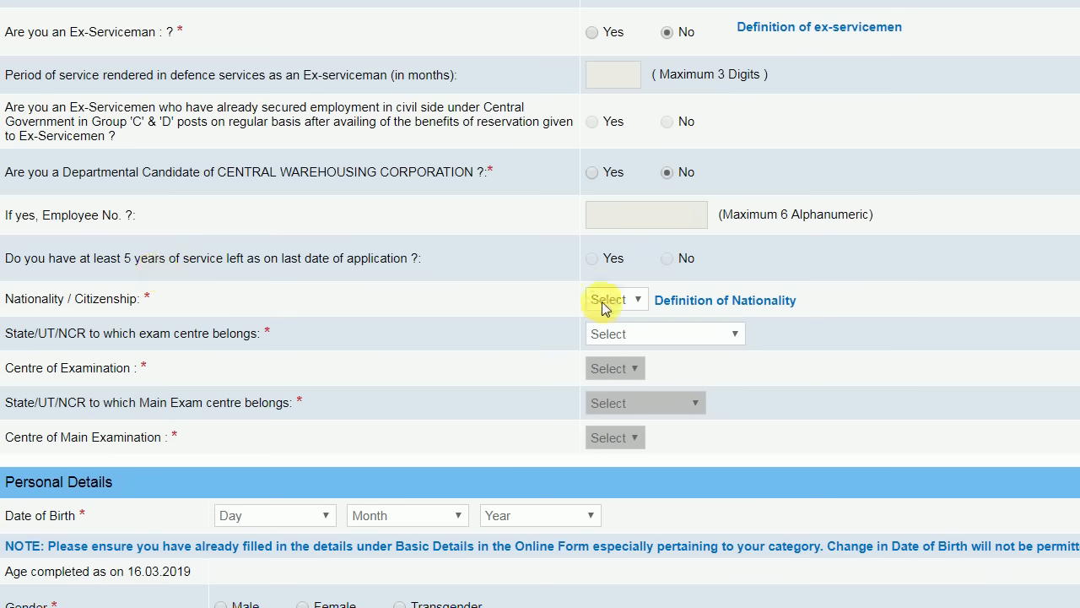
pyautogui.click(640, 300)
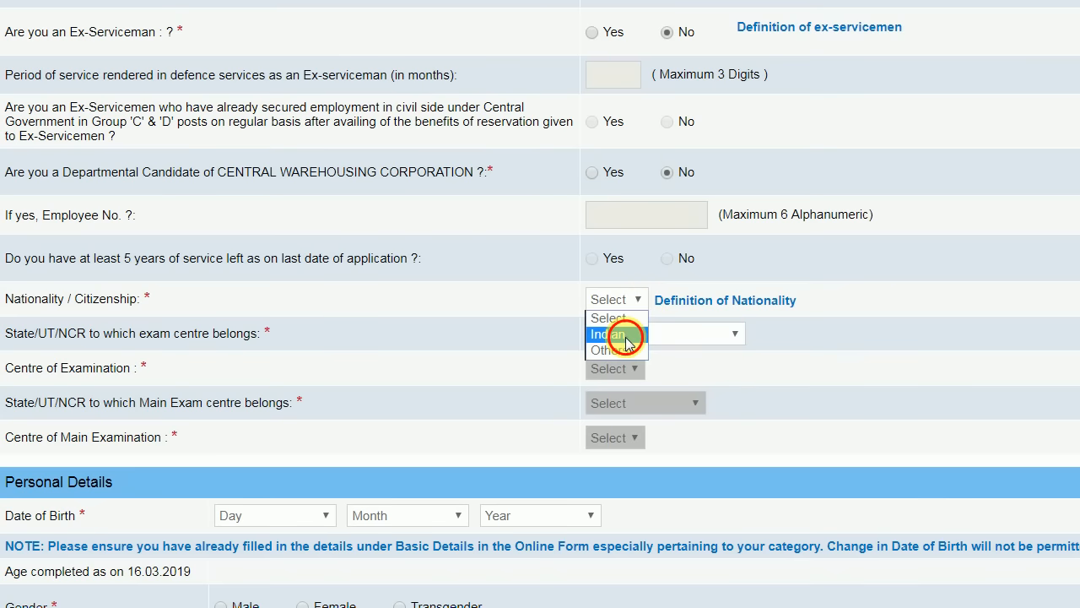
pyautogui.click(625, 338)
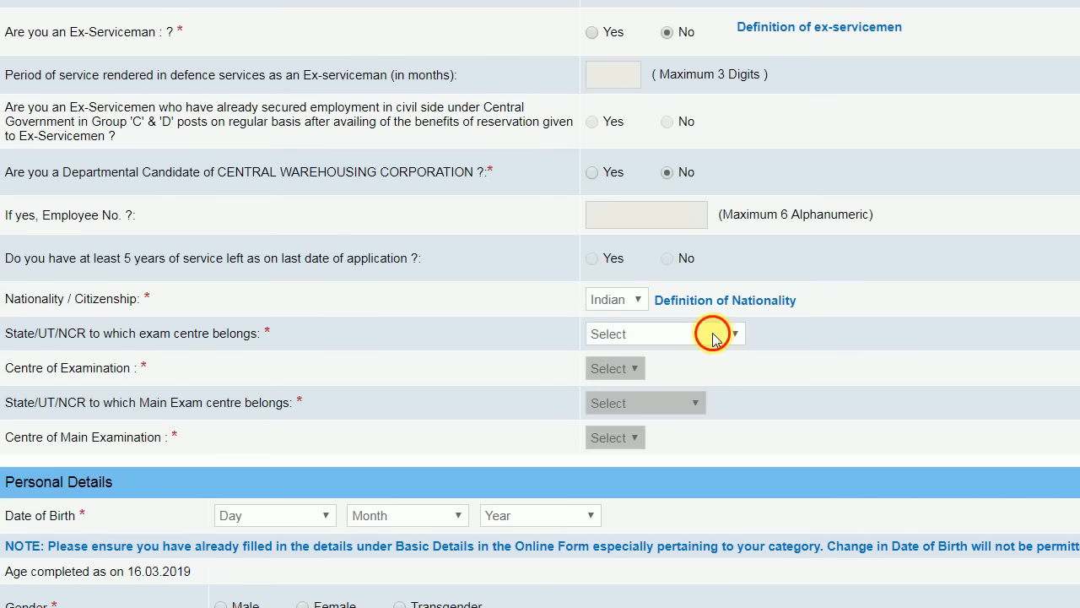
# Set the exam centre state to Andhra Pradesh and the centre of examination to Vishakhapatnam.
pyautogui.click(713, 336)
pyautogui.press('Return')
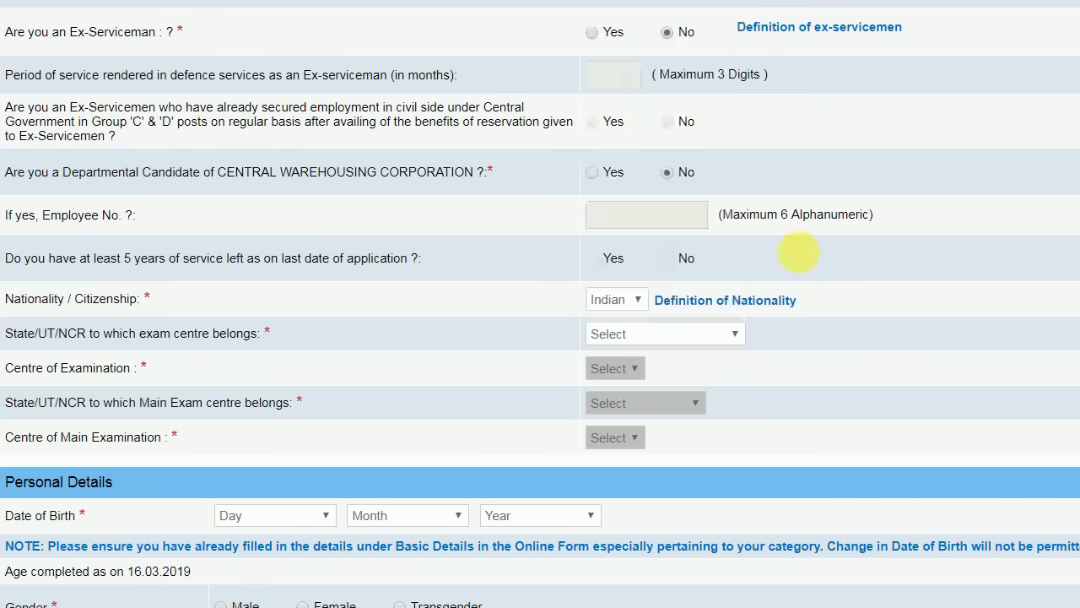
pyautogui.scroll(-1, 801, 341)
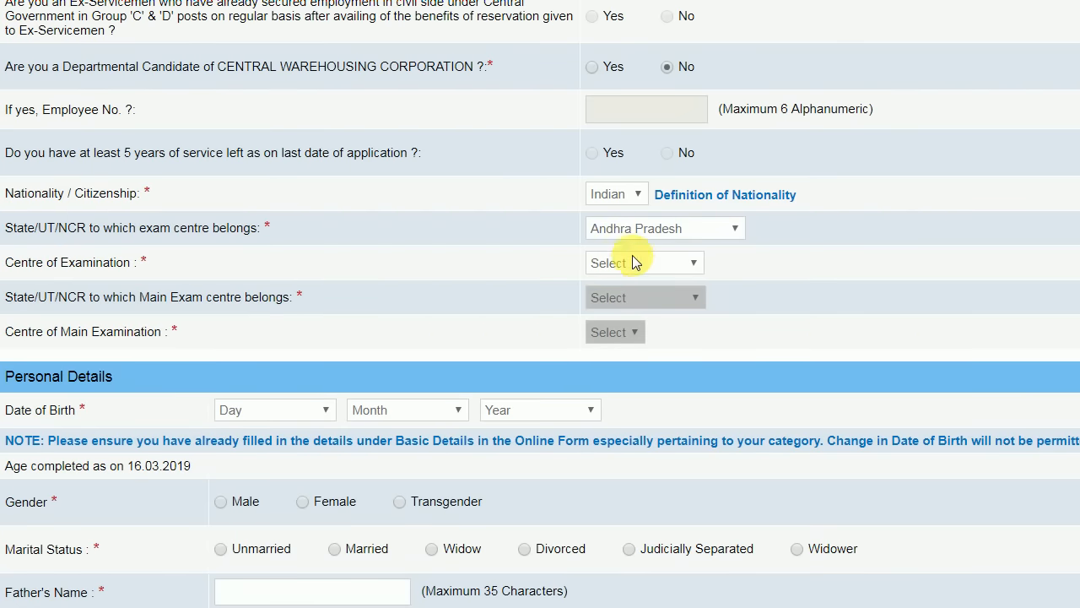
pyautogui.click(692, 265)
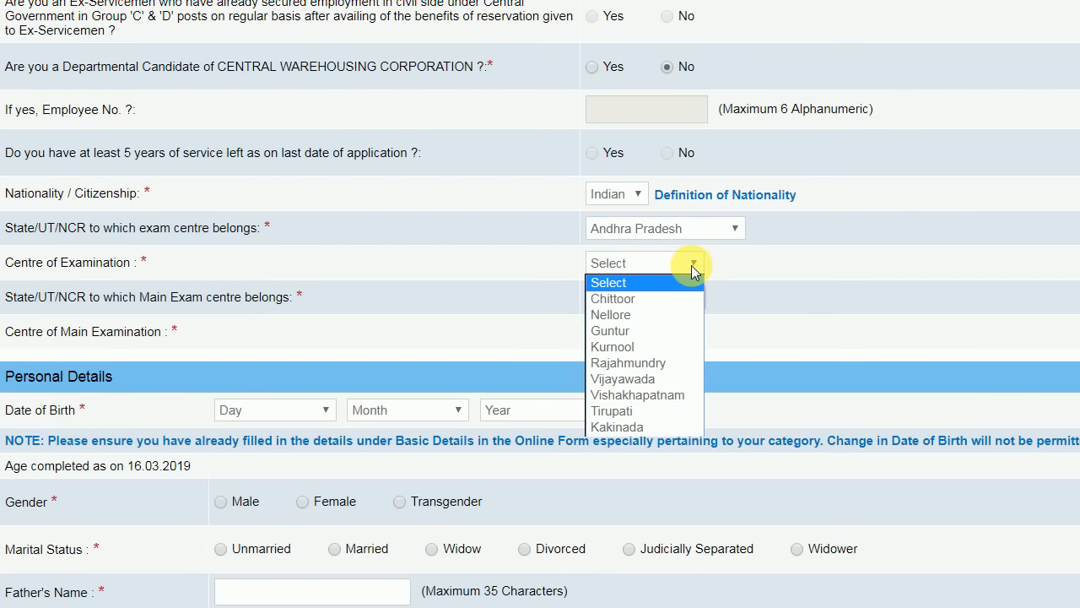
pyautogui.click(681, 396)
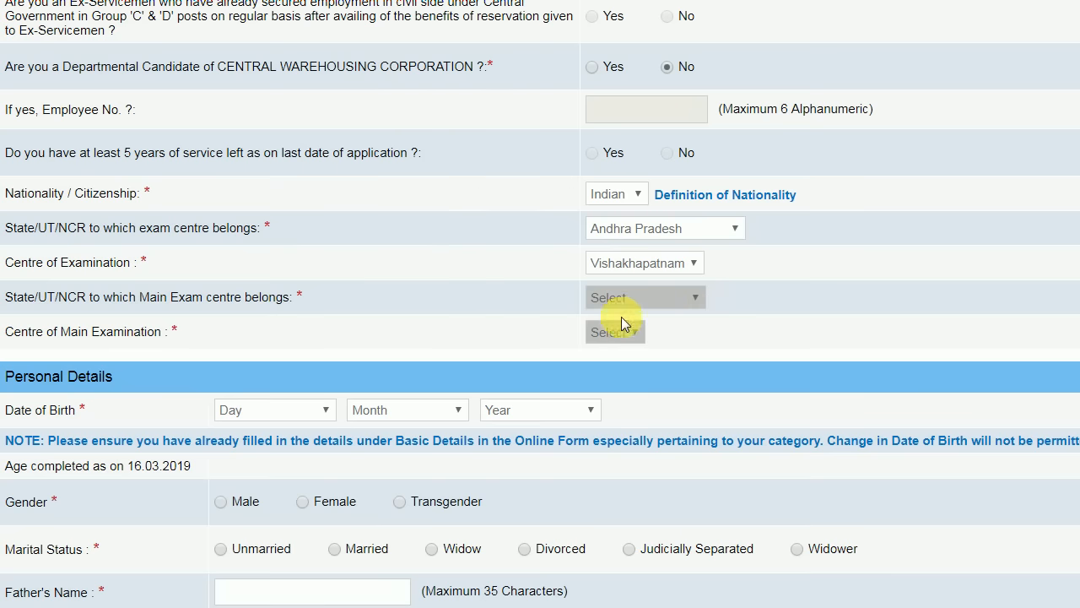
# In the personal details, set the gender to Male and the marital status to Married.
pyautogui.scroll(-3, 848, 249)
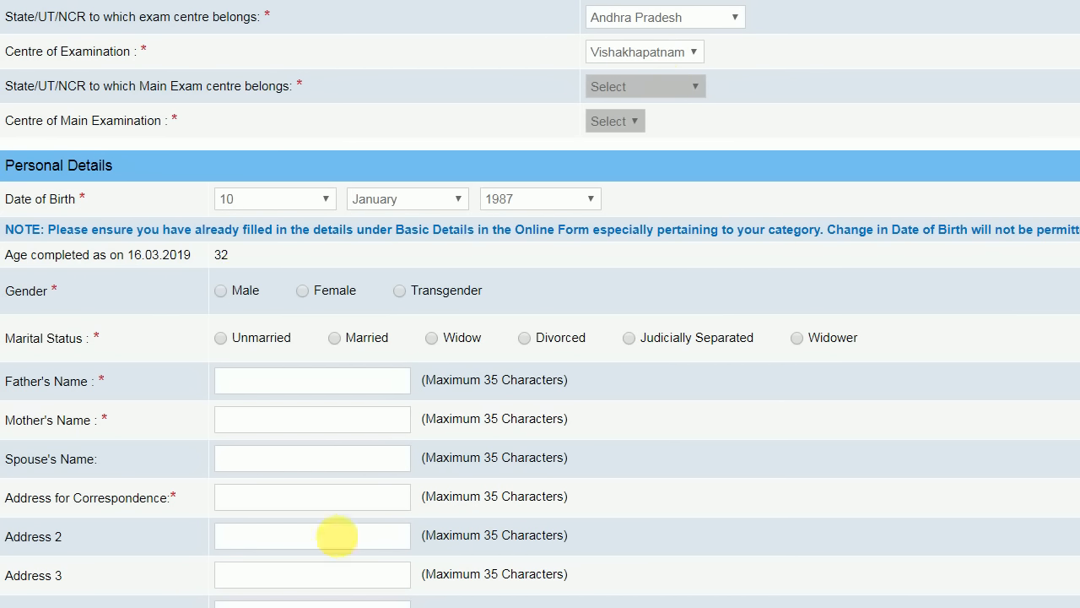
pyautogui.click(221, 292)
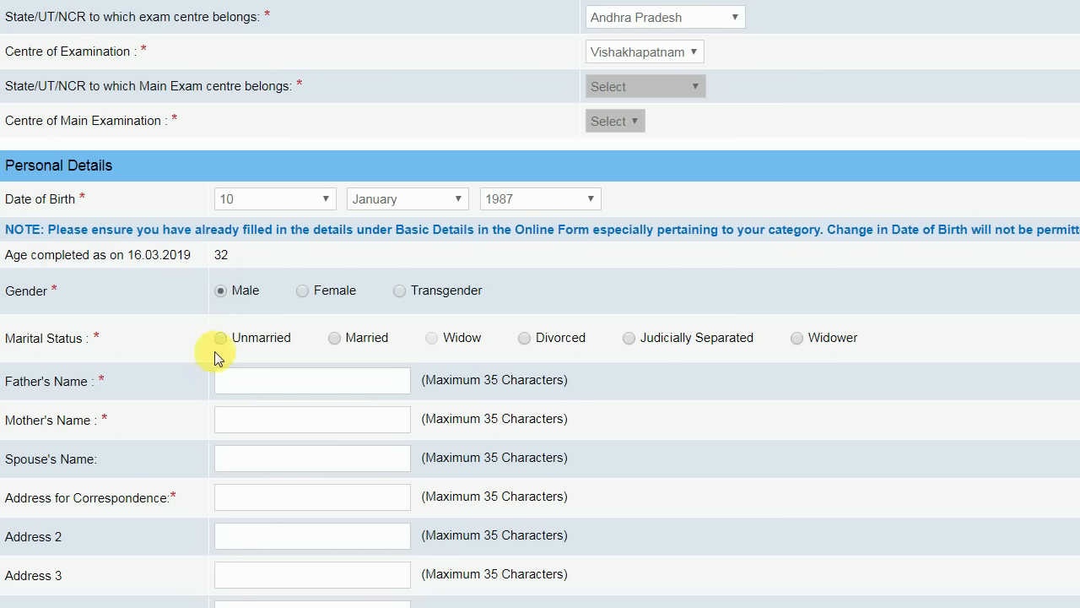
pyautogui.click(336, 344)
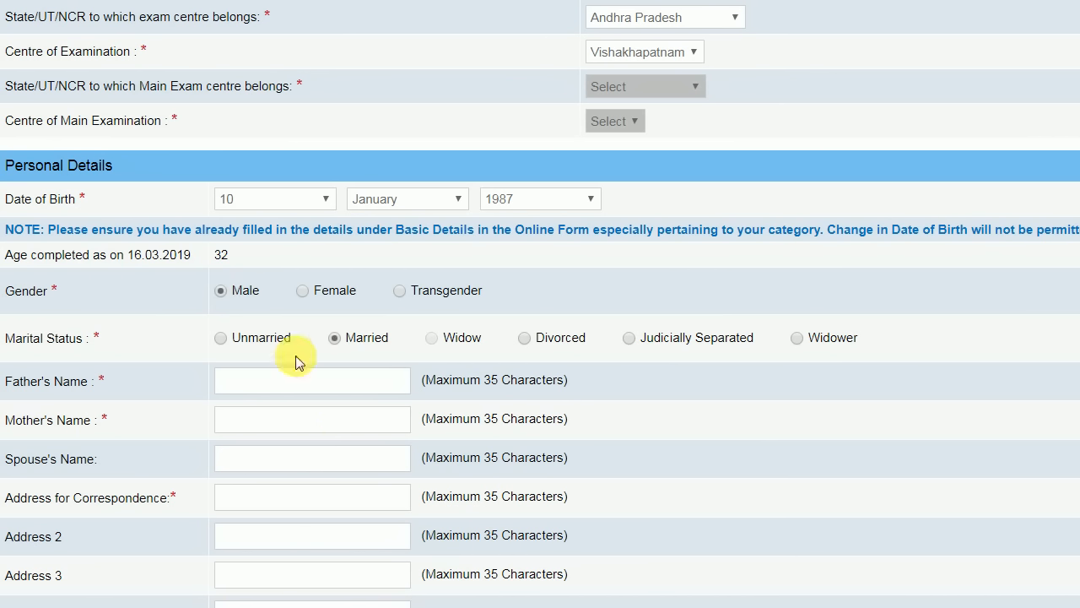
# Mark the permanent address as the same as the address for correspondence.
pyautogui.scroll(-3, 284, 476)
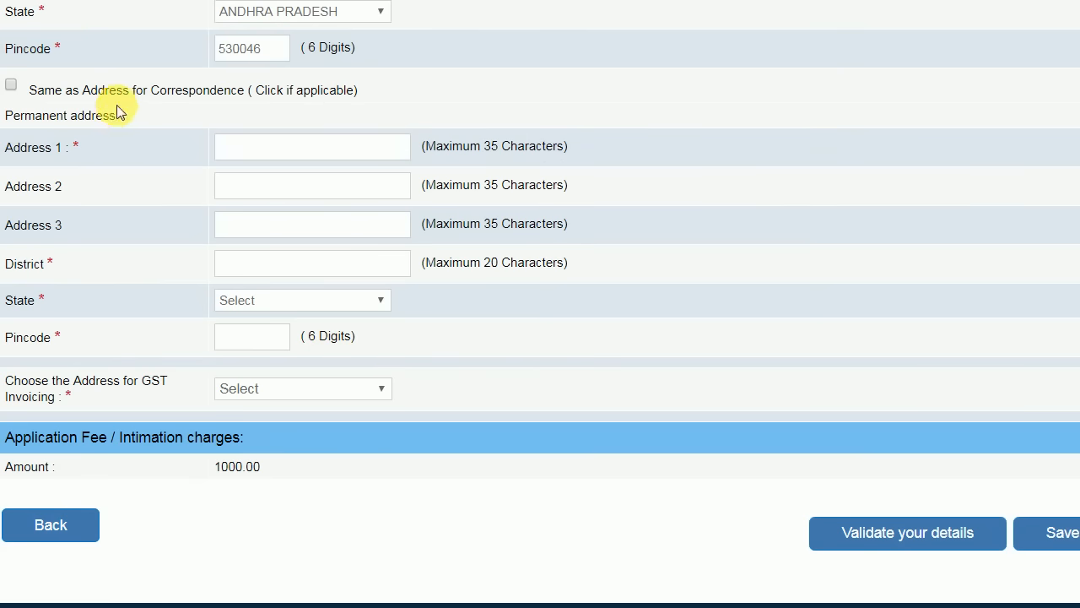
pyautogui.click(12, 88)
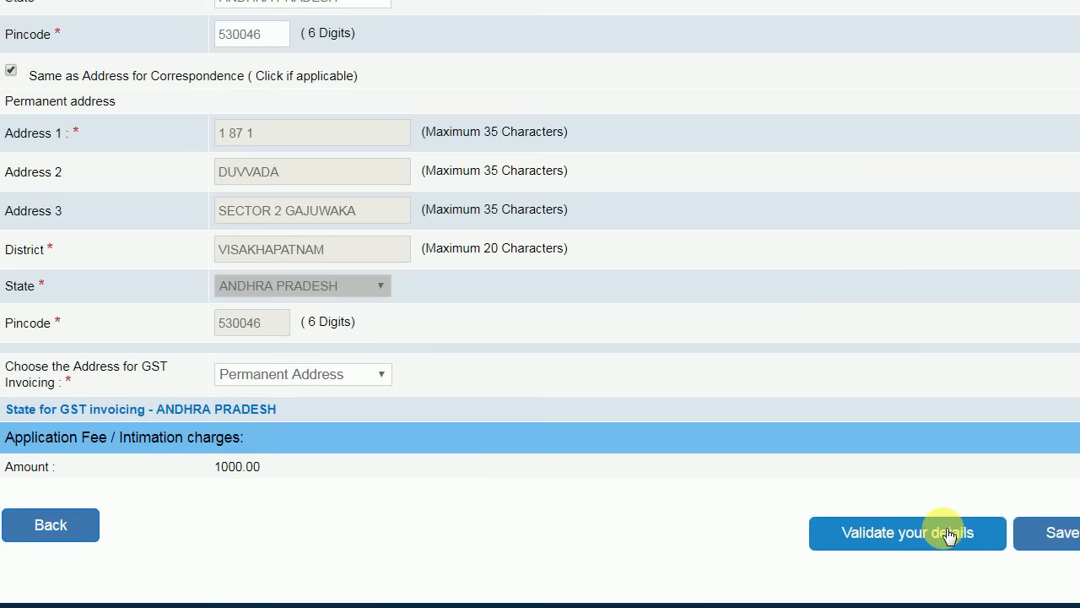
# Validate the basic details and save them to continue to the qualification, experience and languages section.
pyautogui.click(876, 542)
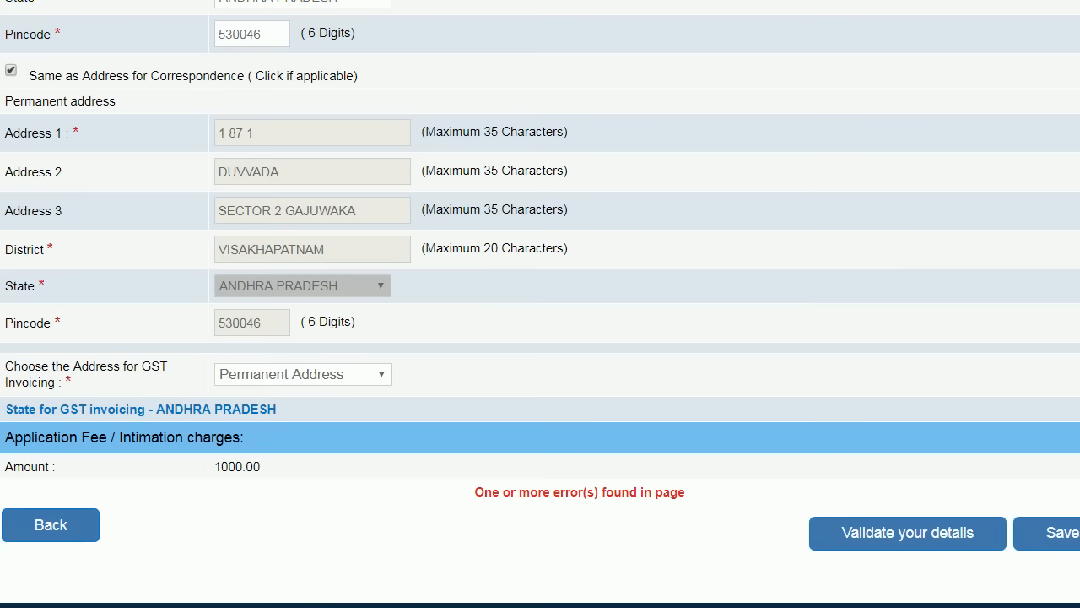
pyautogui.click(896, 547)
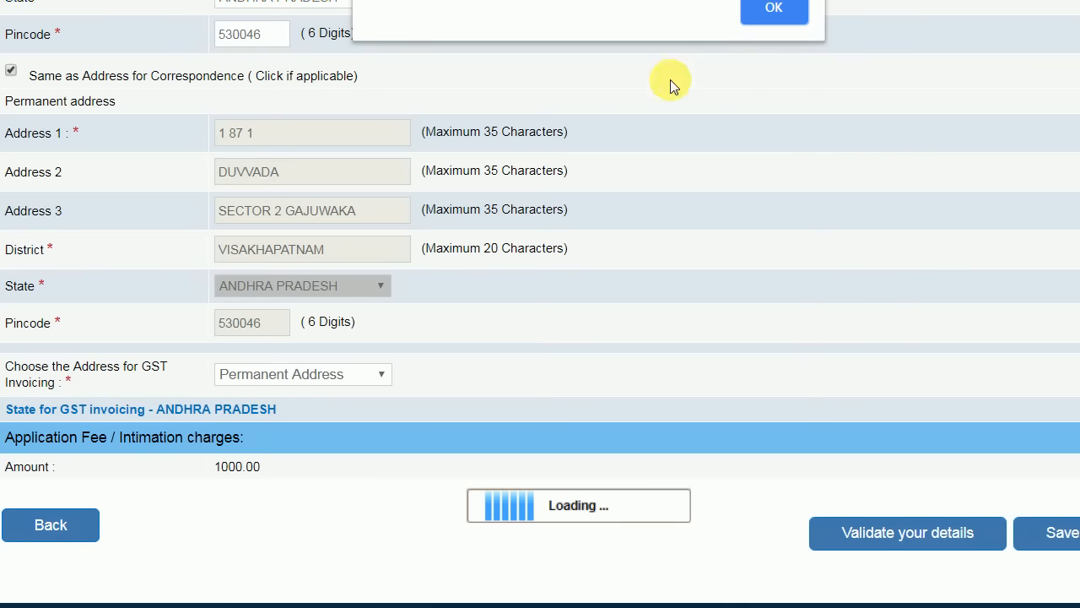
pyautogui.click(757, 17)
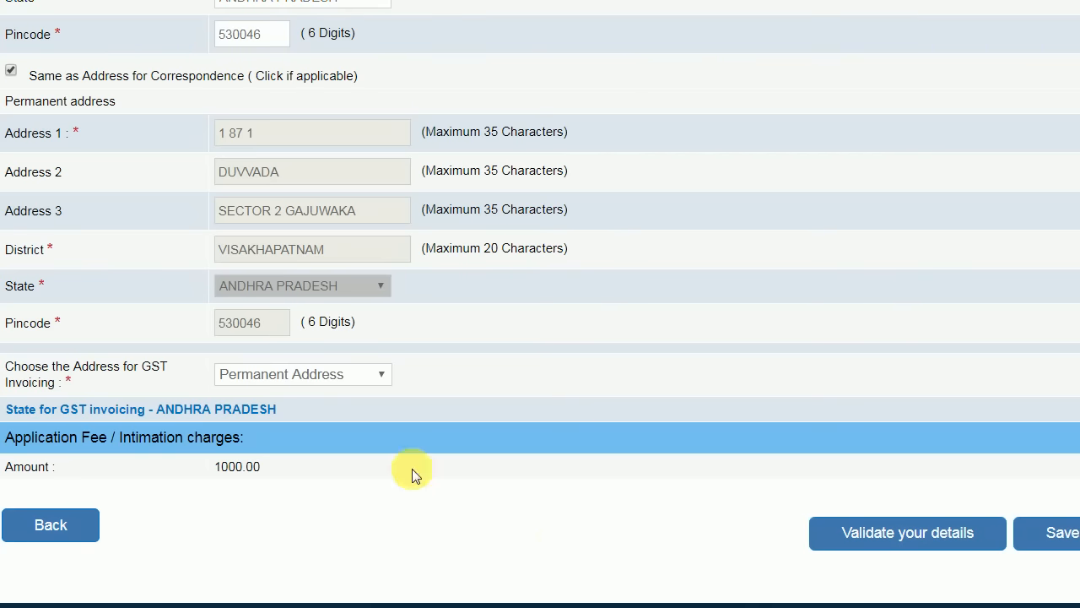
pyautogui.click(1065, 533)
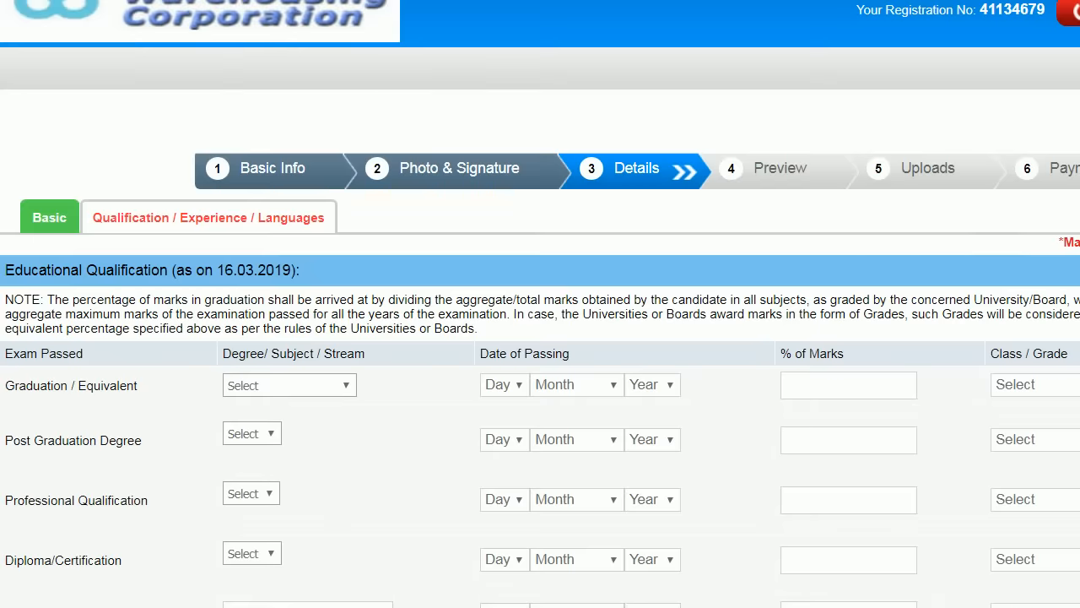
# Check the educational qualification, computer knowledge, work experience and language entries, and validate these details.
pyautogui.scroll(-1, 248, 437)
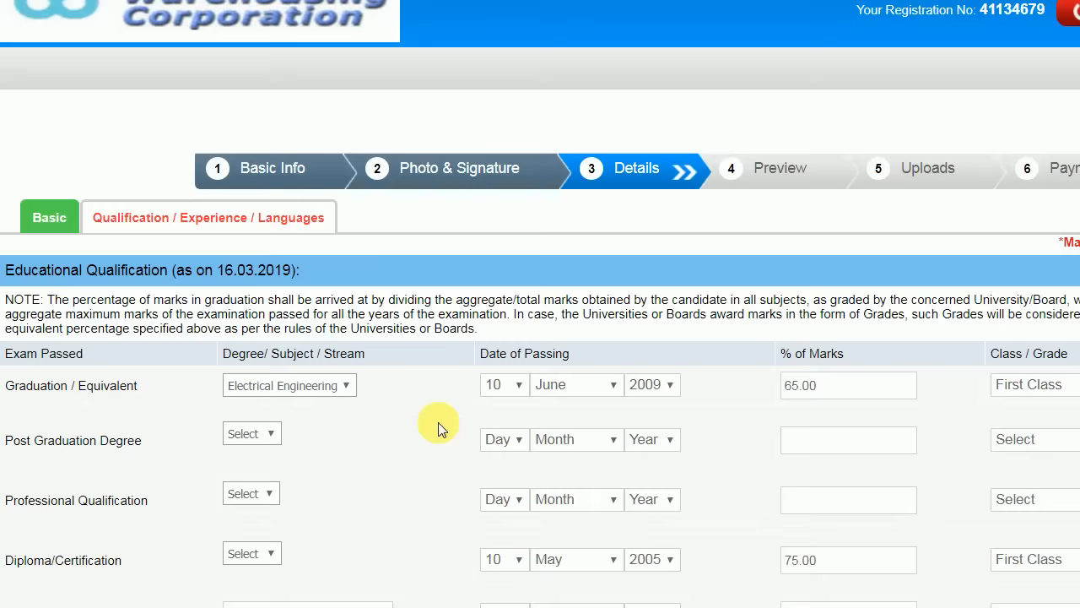
pyautogui.scroll(-3, 456, 417)
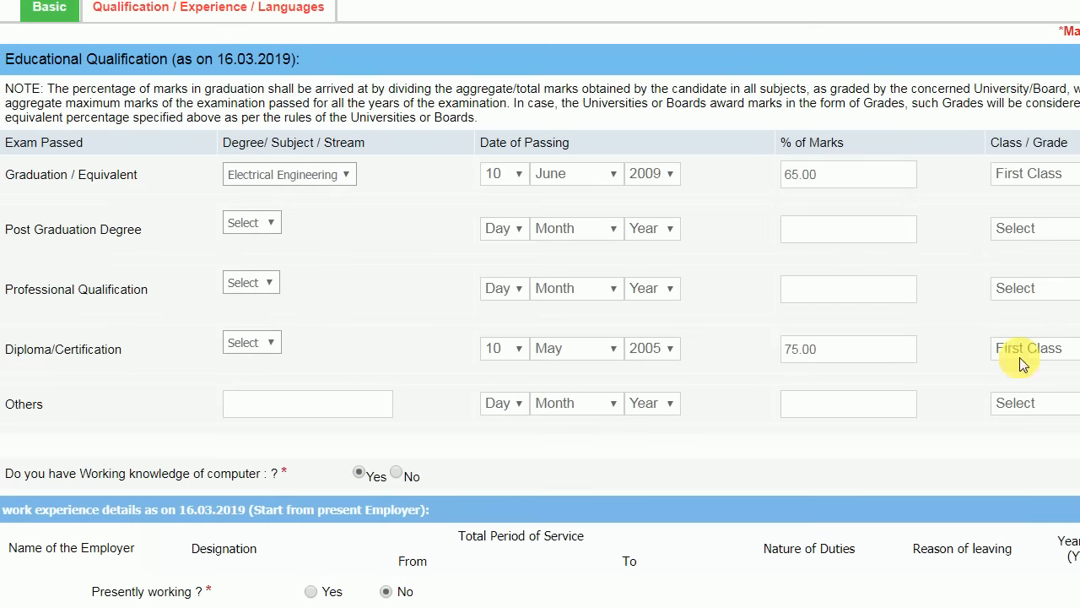
pyautogui.scroll(-4, 790, 331)
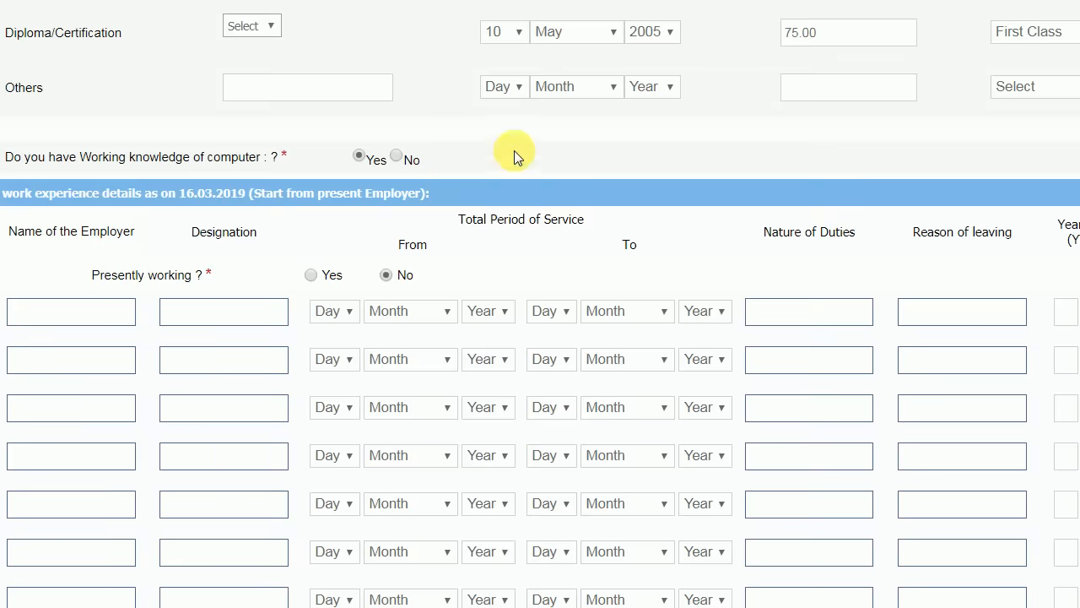
pyautogui.scroll(-3, 481, 220)
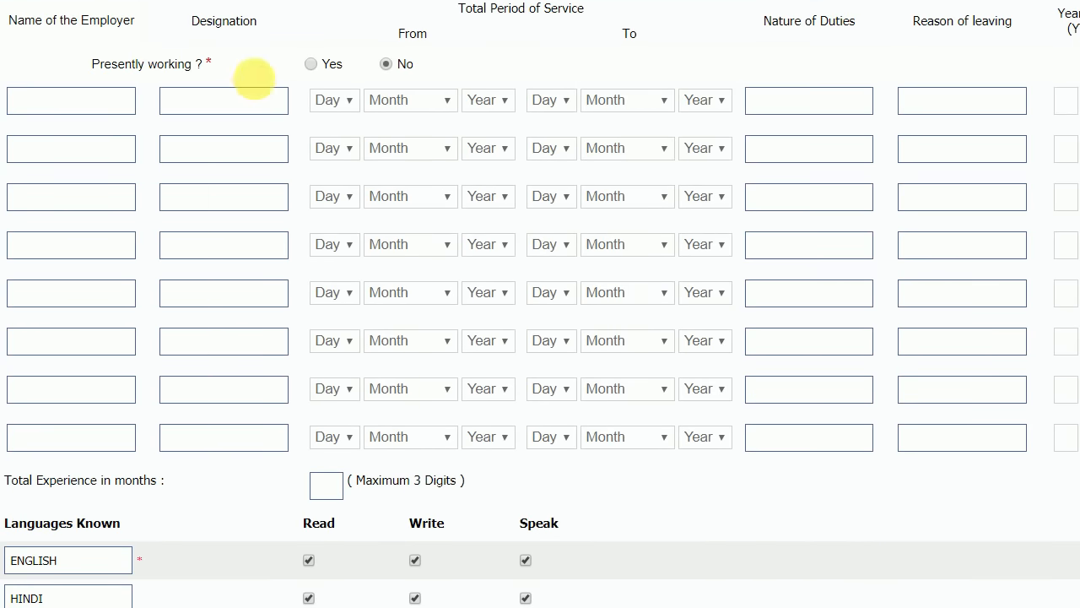
pyautogui.scroll(-2, 448, 197)
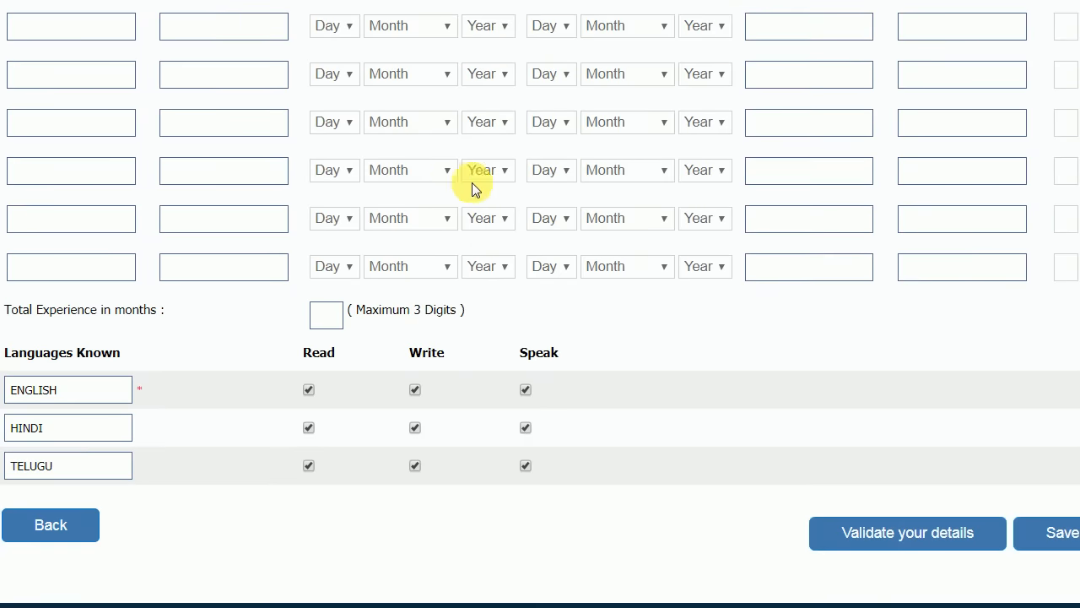
pyautogui.scroll(3, 169, 268)
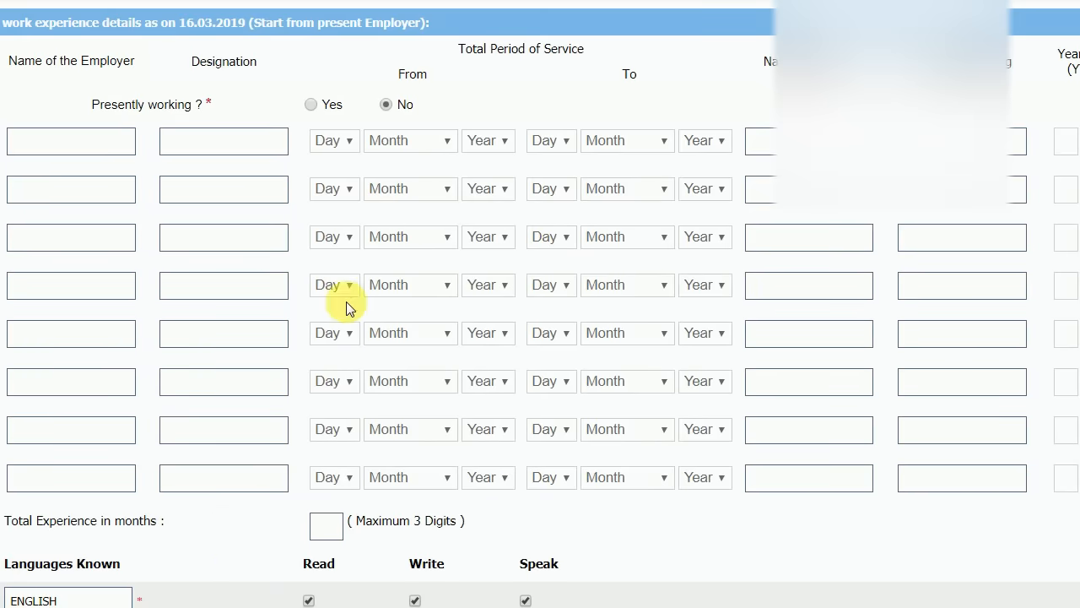
pyautogui.scroll(-2, 355, 220)
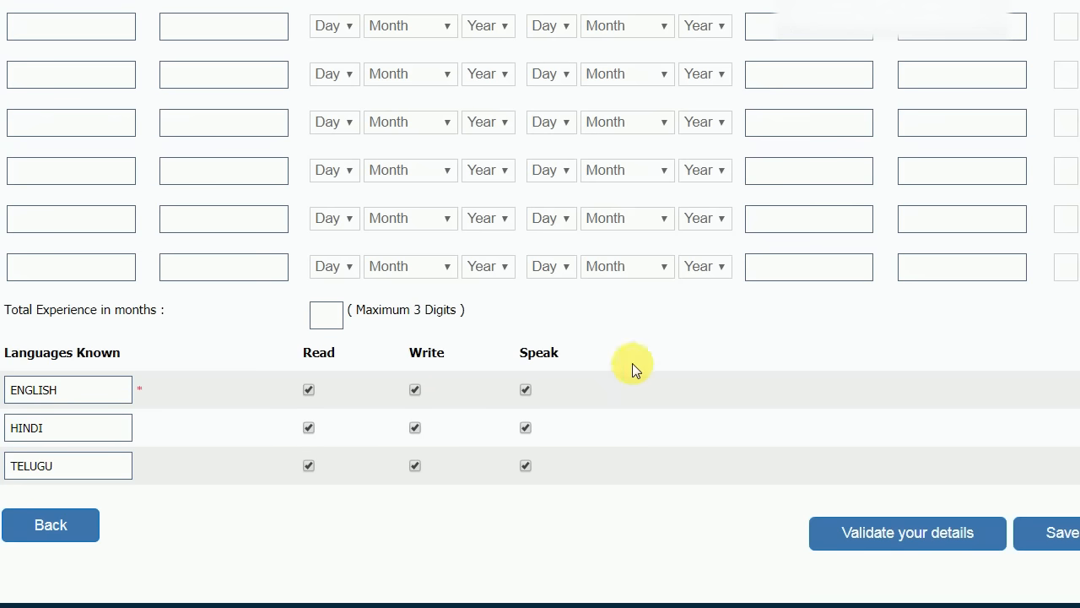
pyautogui.click(857, 532)
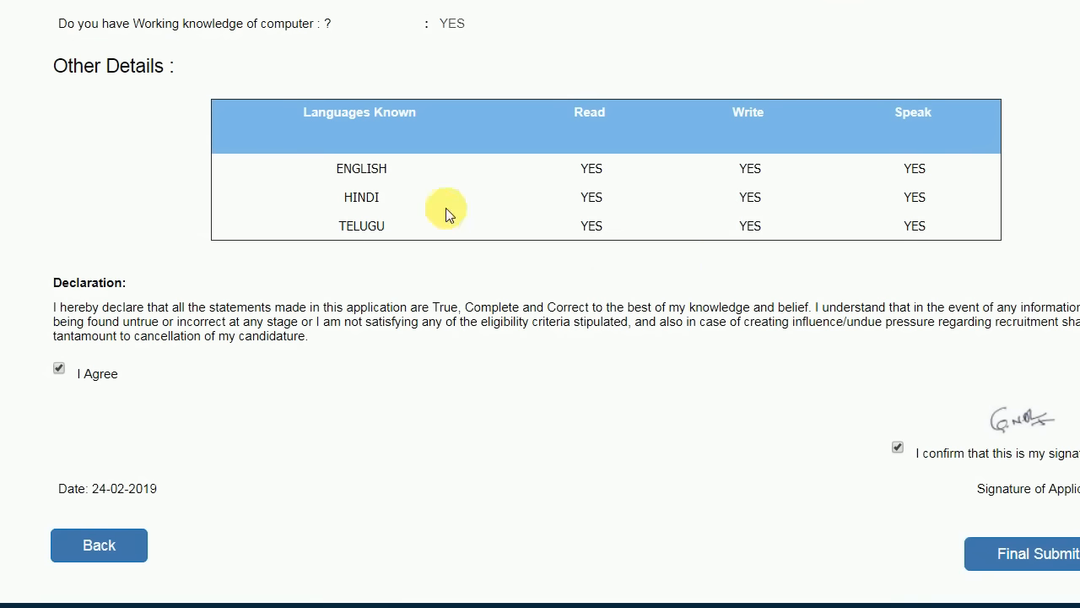
# Look through the application preview and try to make the final submission.
pyautogui.scroll(15, 605, 405)
pyautogui.scroll(-15, 620, 381)
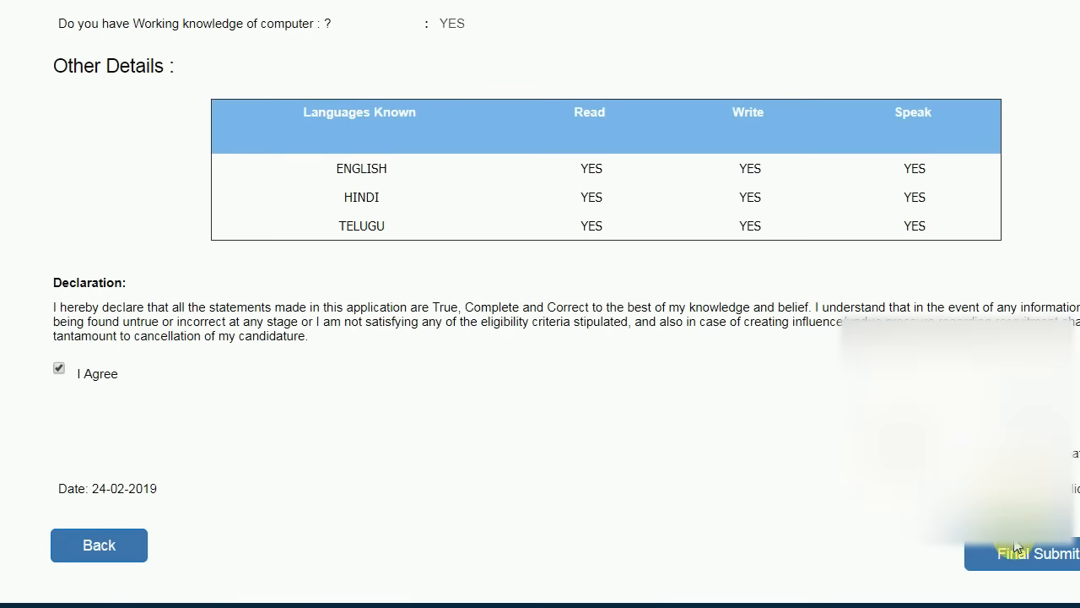
pyautogui.click(1010, 556)
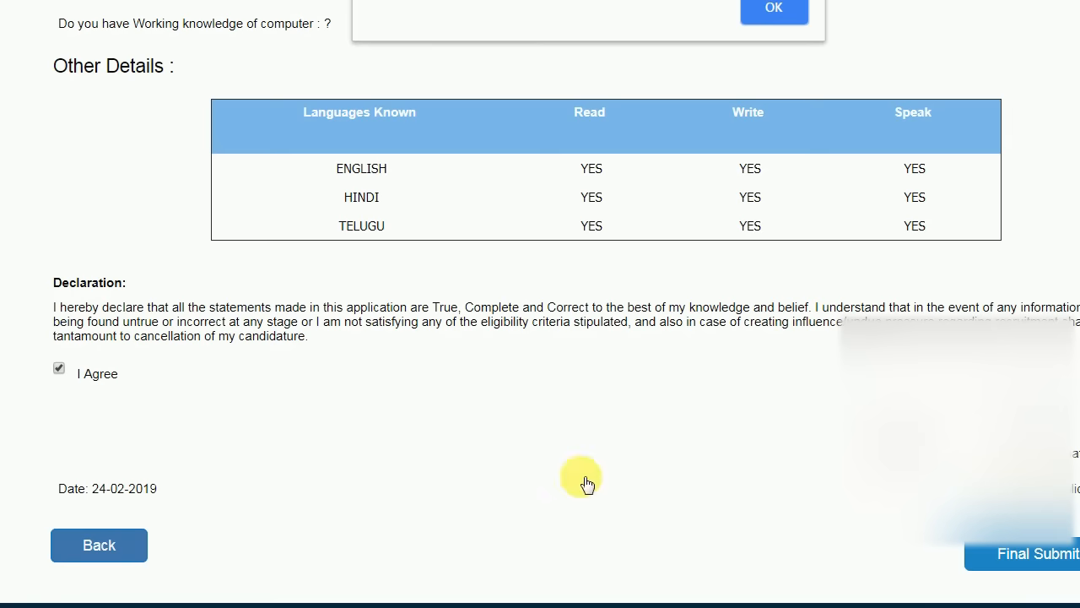
pyautogui.click(770, 12)
# Go through the preview again down to the declaration, make the final submission of the application and confirm it.
pyautogui.scroll(-10, 536, 381)
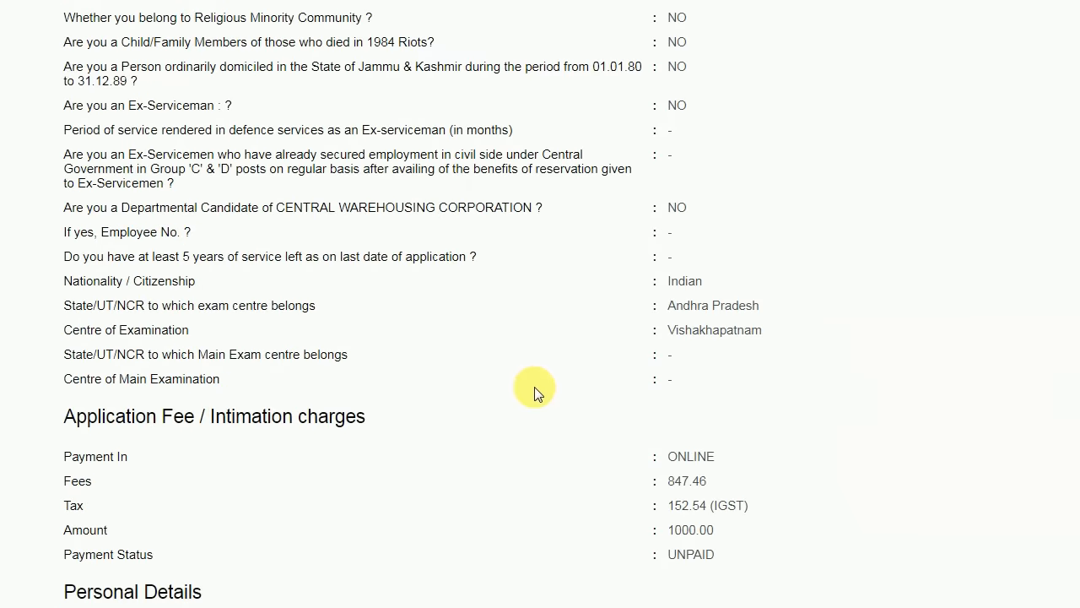
pyautogui.scroll(-15, 535, 392)
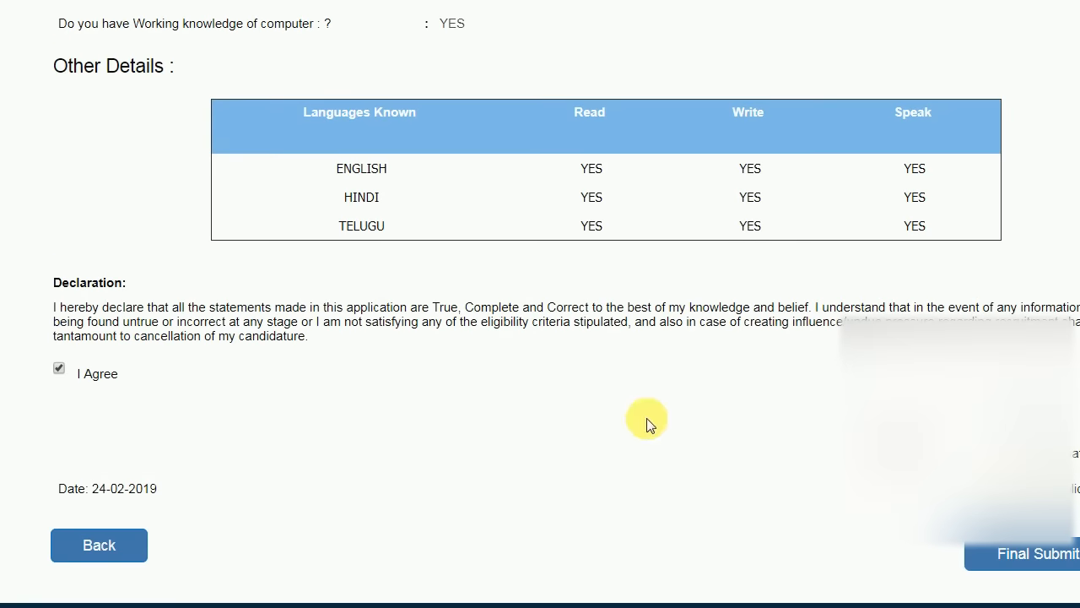
pyautogui.click(975, 557)
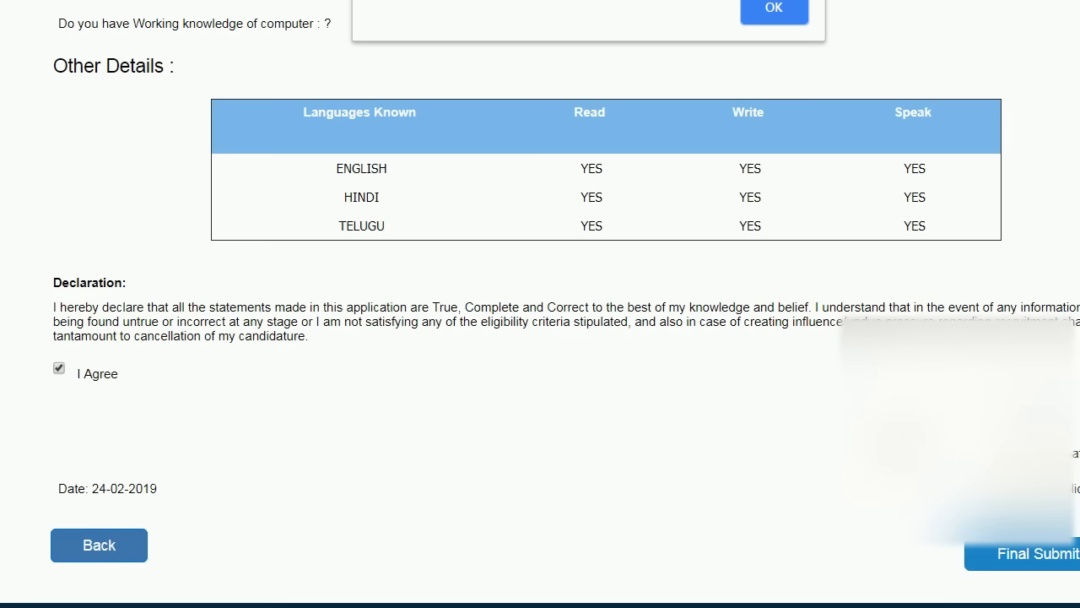
pyautogui.press('Return')
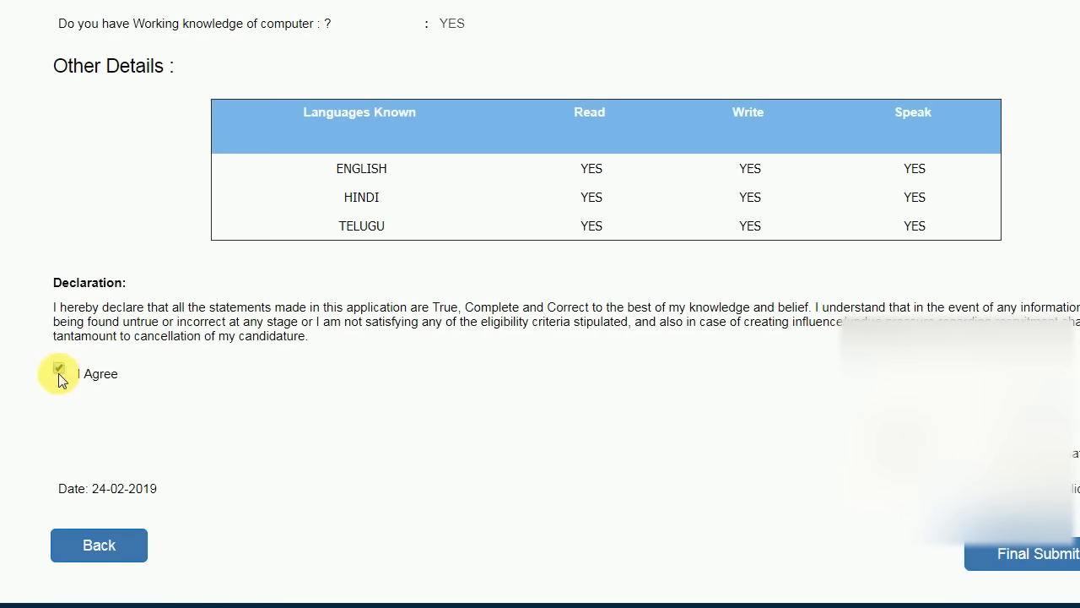
pyautogui.click(984, 554)
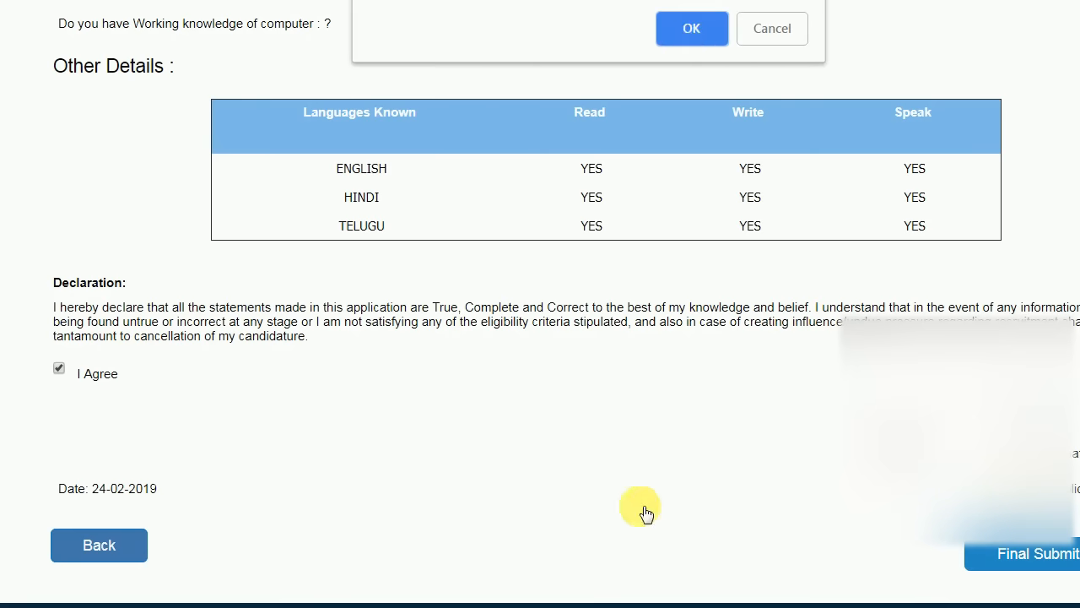
pyautogui.click(693, 34)
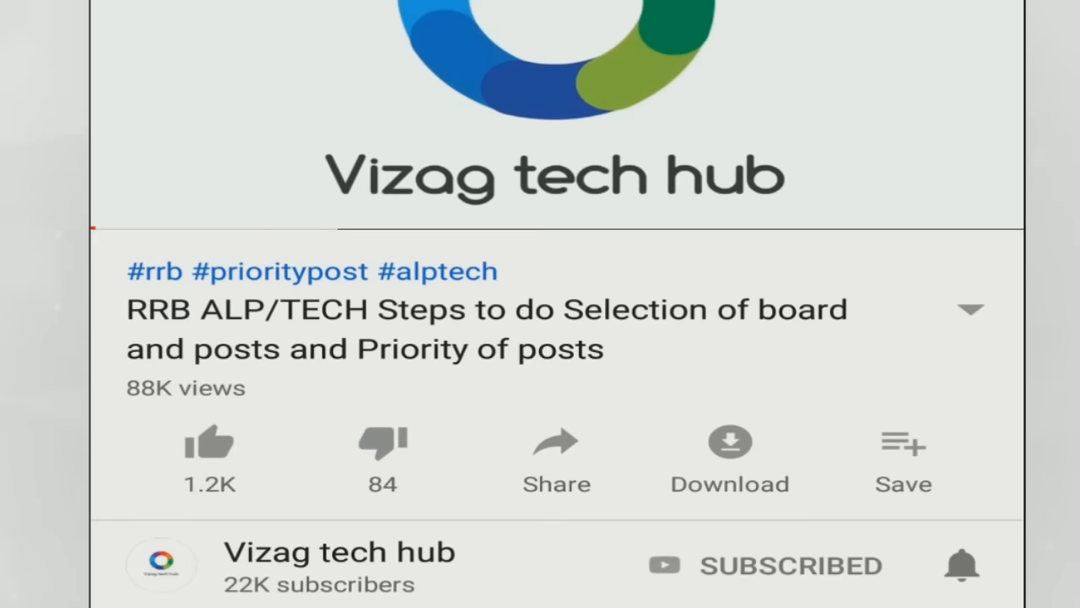
pyautogui.click(962, 564)
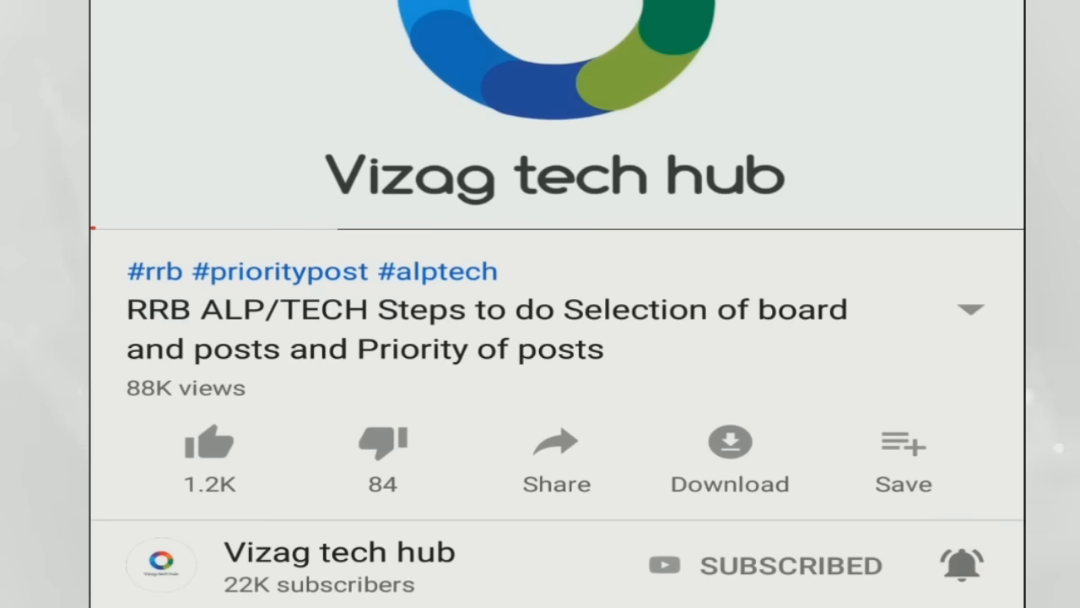
pyautogui.click(209, 442)
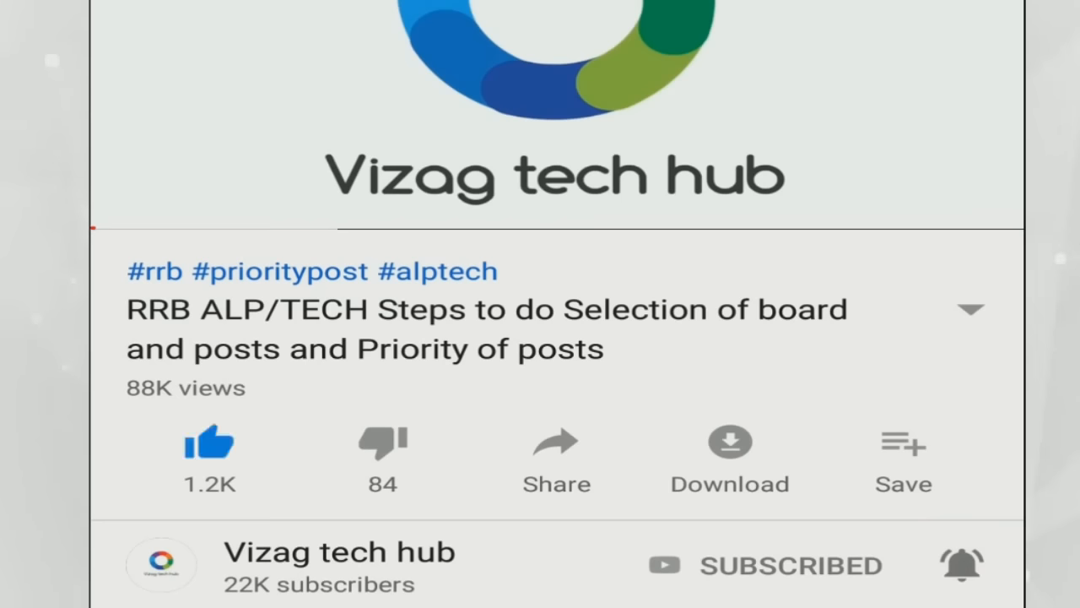
pyautogui.click(557, 456)
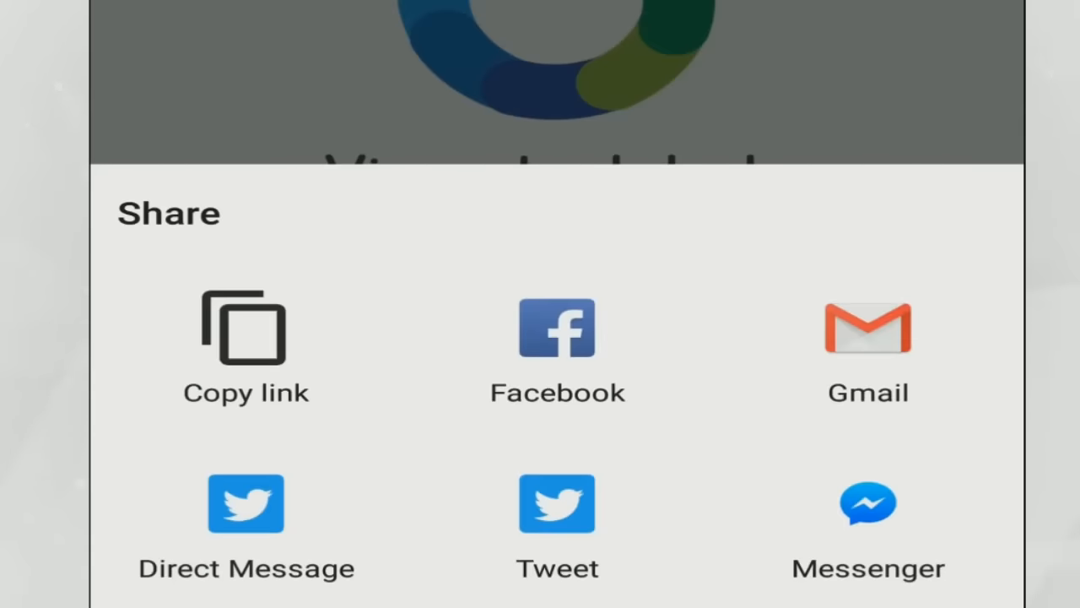